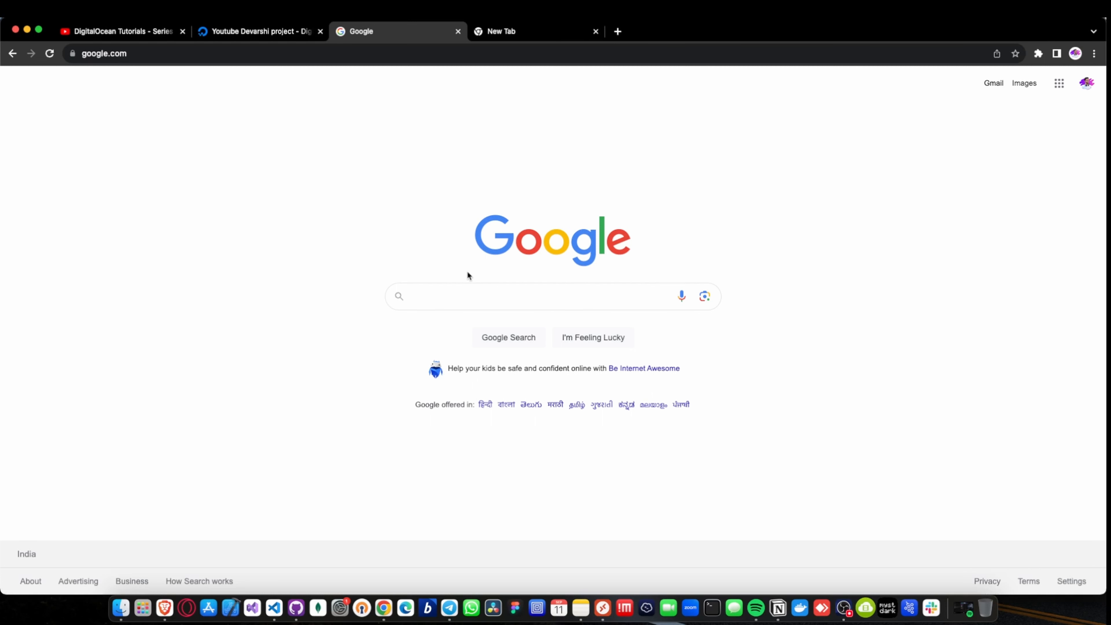
Search Google for "keycdn ip location finder" and open the KeyCDN Tools IP Location Finder page
{"action": "left_click", "coordinate": [455, 290]}
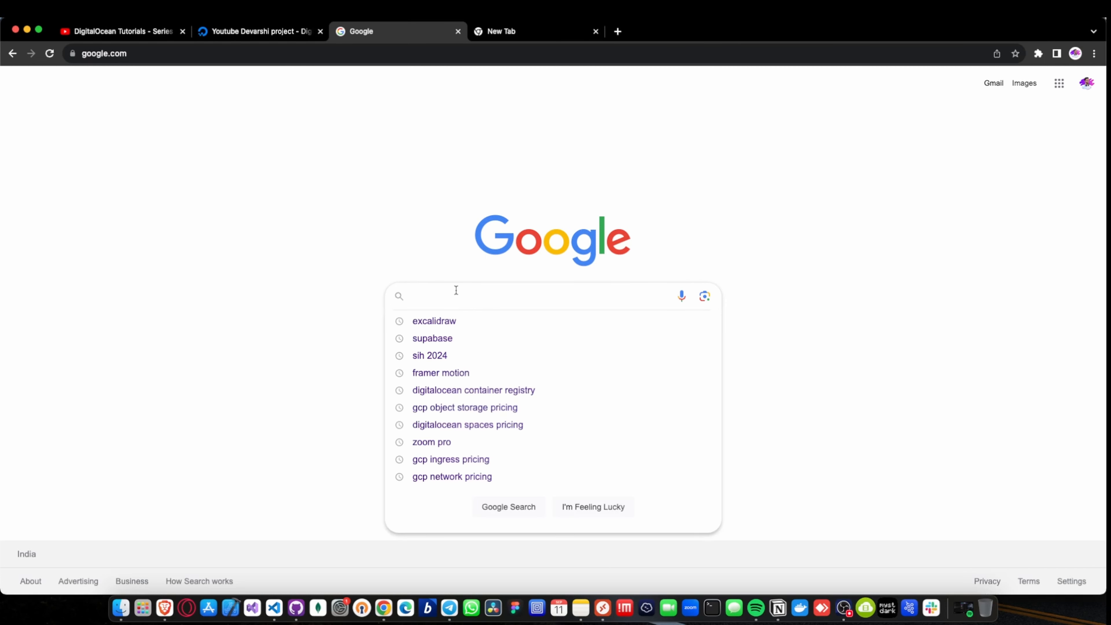
{"action": "type", "text": "keycdn ip"}
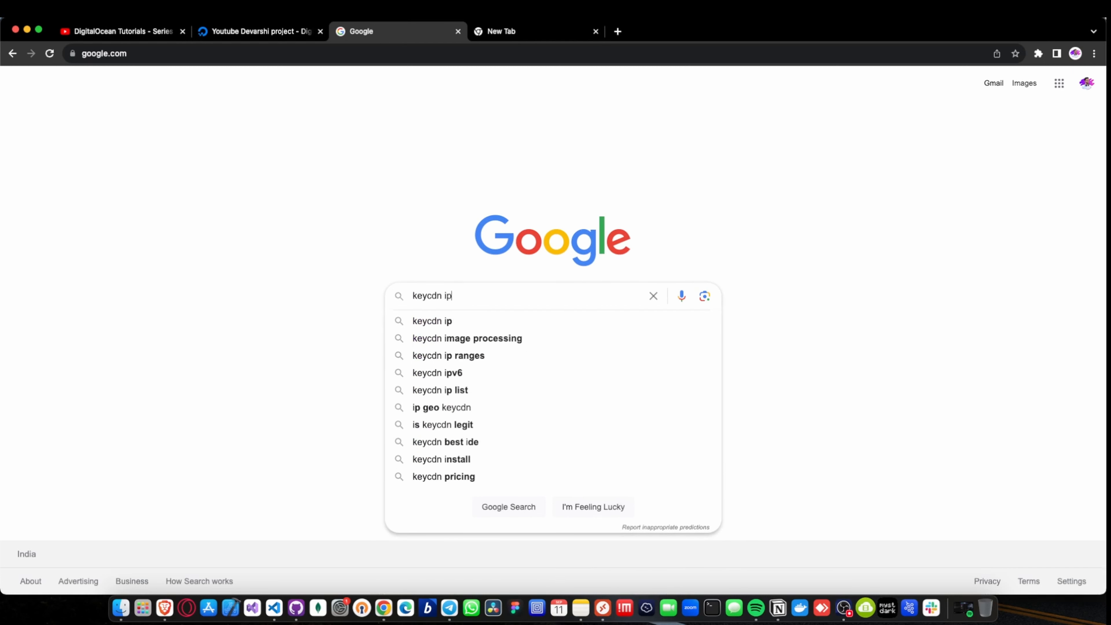
{"action": "type", "text": " ad"}
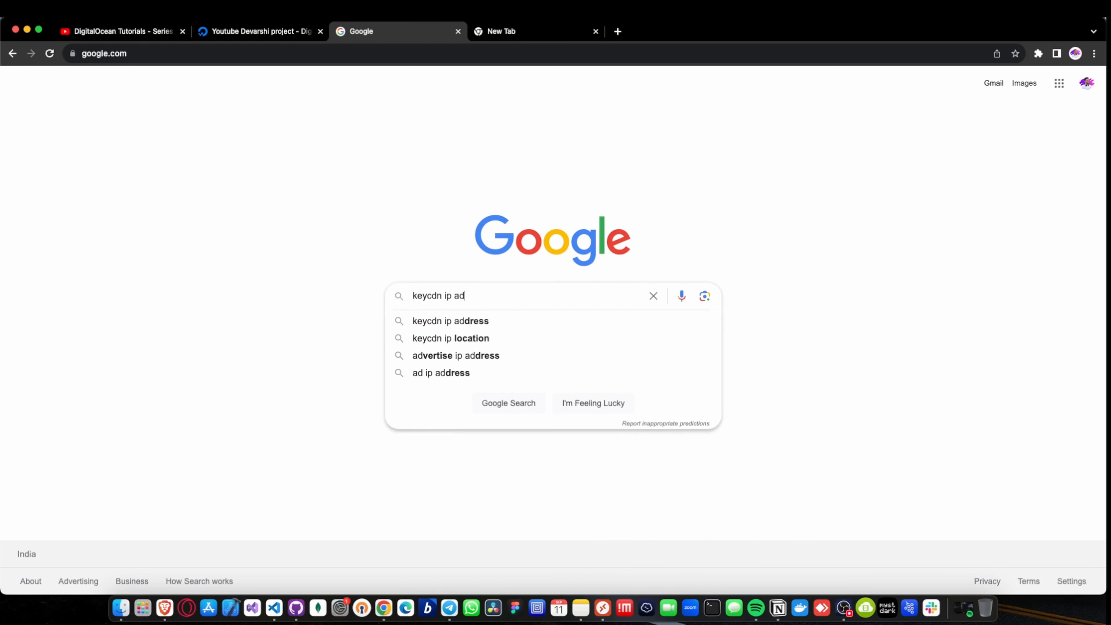
{"action": "key", "text": "BackSpace"}
{"action": "key", "text": "BackSpace"}
{"action": "type", "text": "l"}
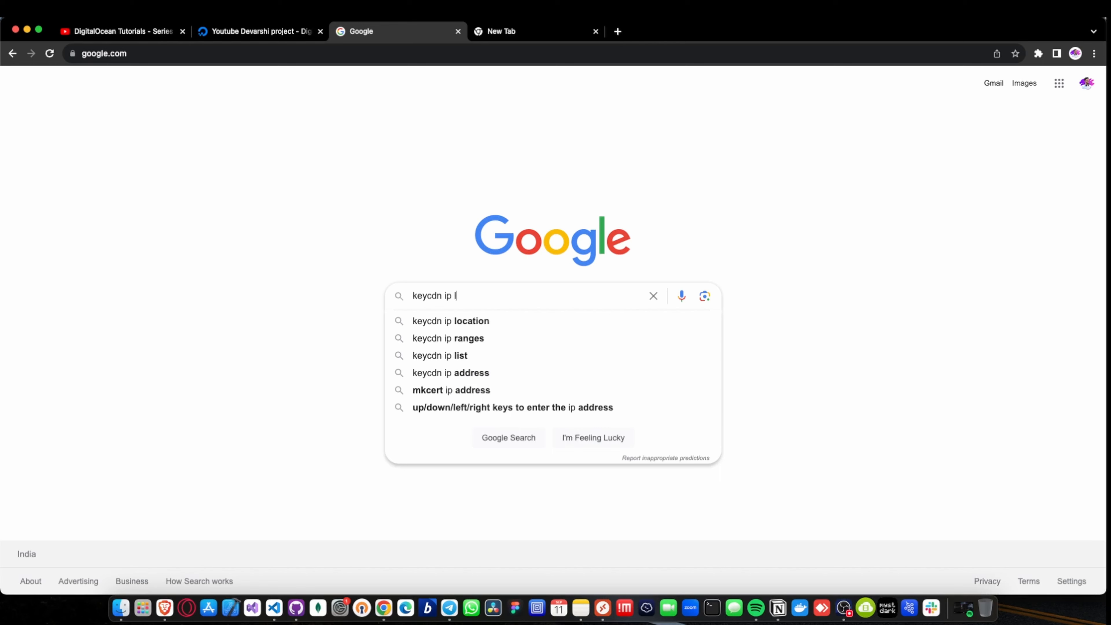
{"action": "type", "text": "ocation finder"}
{"action": "key", "text": "Return"}
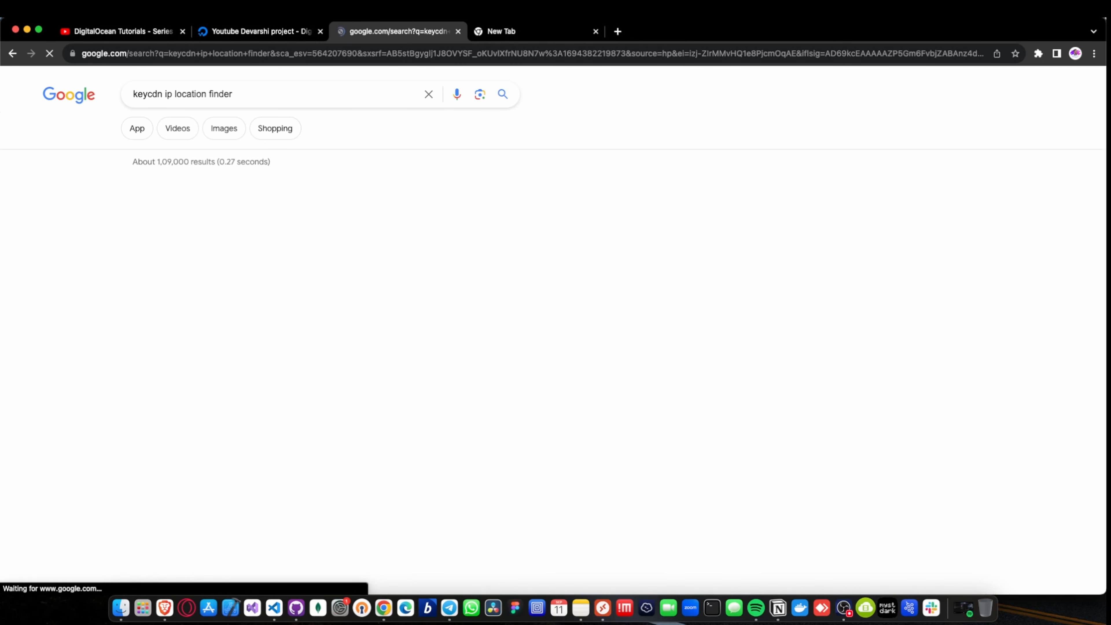
{"action": "left_click", "coordinate": [309, 211]}
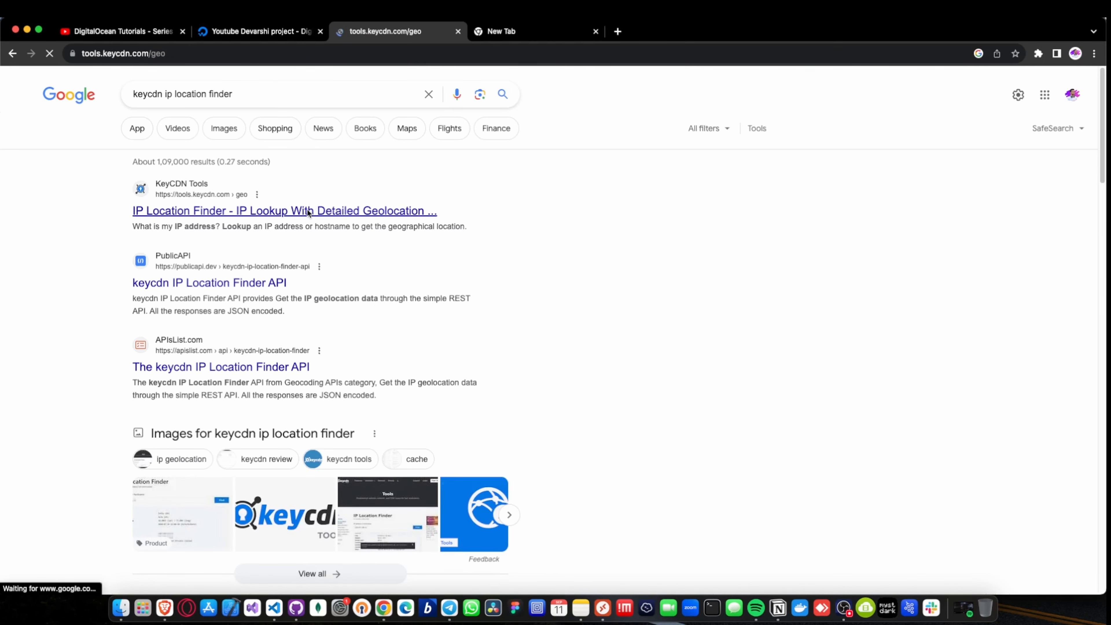
Examine the city and network provider reported for the current IP address on the IP Location Finder page
{"action": "scroll", "coordinate": [398, 281], "scroll_direction": "down", "scroll_amount": 2}
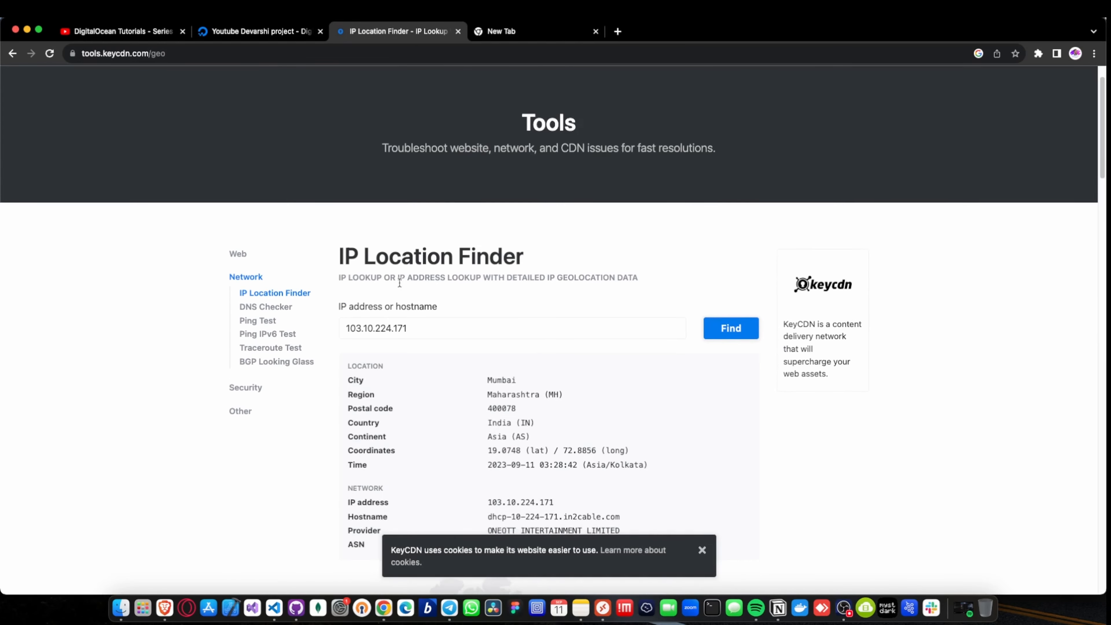
{"action": "scroll", "coordinate": [399, 282], "scroll_direction": "down", "scroll_amount": 3}
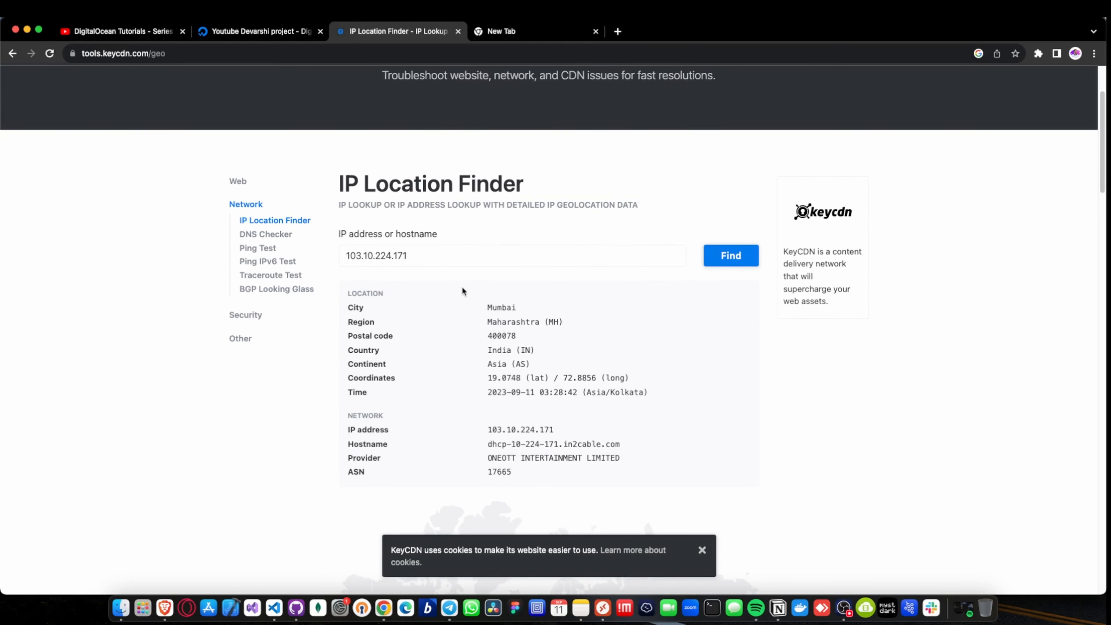
{"action": "left_click_drag", "start_coordinate": [617, 455], "coordinate": [488, 457]}
{"action": "left_click", "coordinate": [488, 458]}
{"action": "left_click_drag", "start_coordinate": [487, 306], "coordinate": [515, 304]}
{"action": "left_click", "coordinate": [527, 313]}
{"action": "scroll", "coordinate": [538, 328], "scroll_direction": "down", "scroll_amount": 5}
{"action": "scroll", "coordinate": [633, 397], "scroll_direction": "down", "scroll_amount": 2}
{"action": "scroll", "coordinate": [598, 384], "scroll_direction": "up", "scroll_amount": 10}
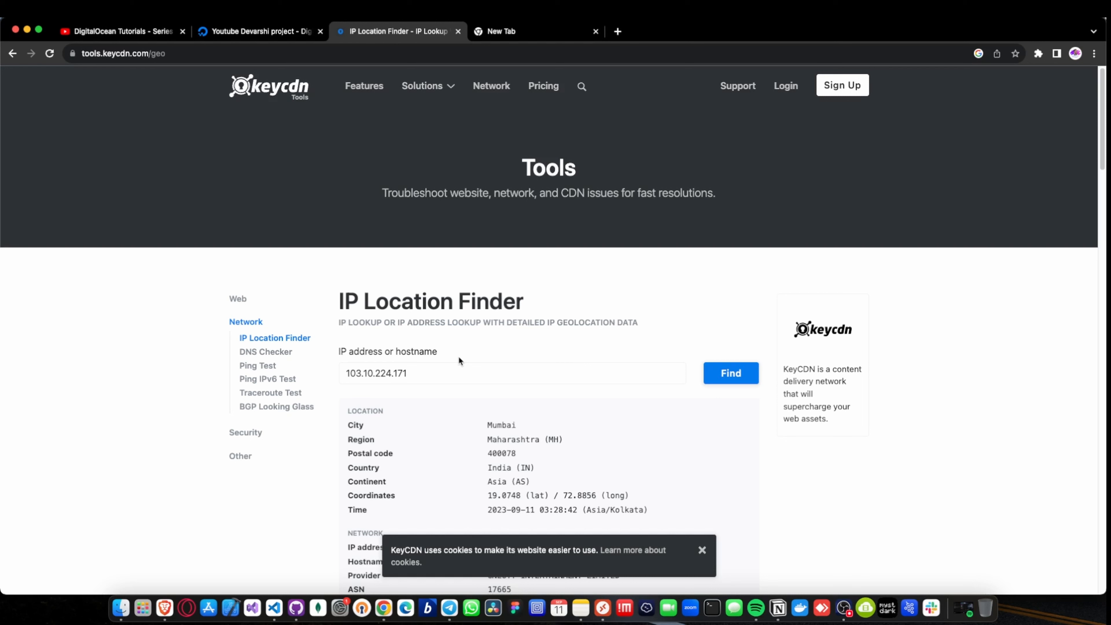
Load google.com in the empty browser tab next to the IP Location Finder
{"action": "left_click", "coordinate": [497, 39]}
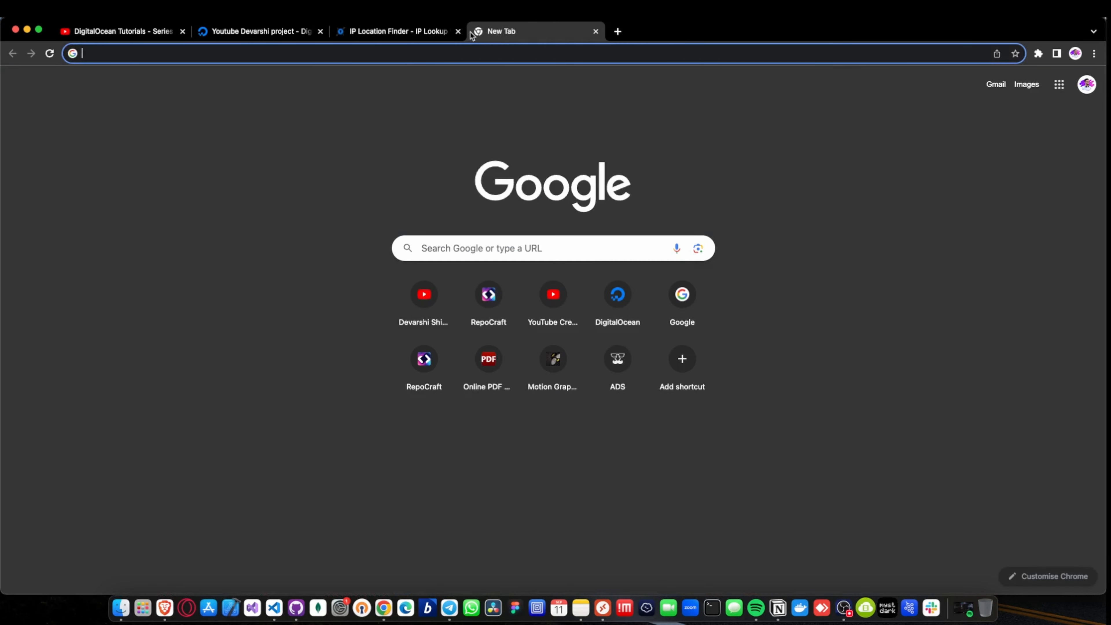
{"action": "left_click", "coordinate": [415, 37]}
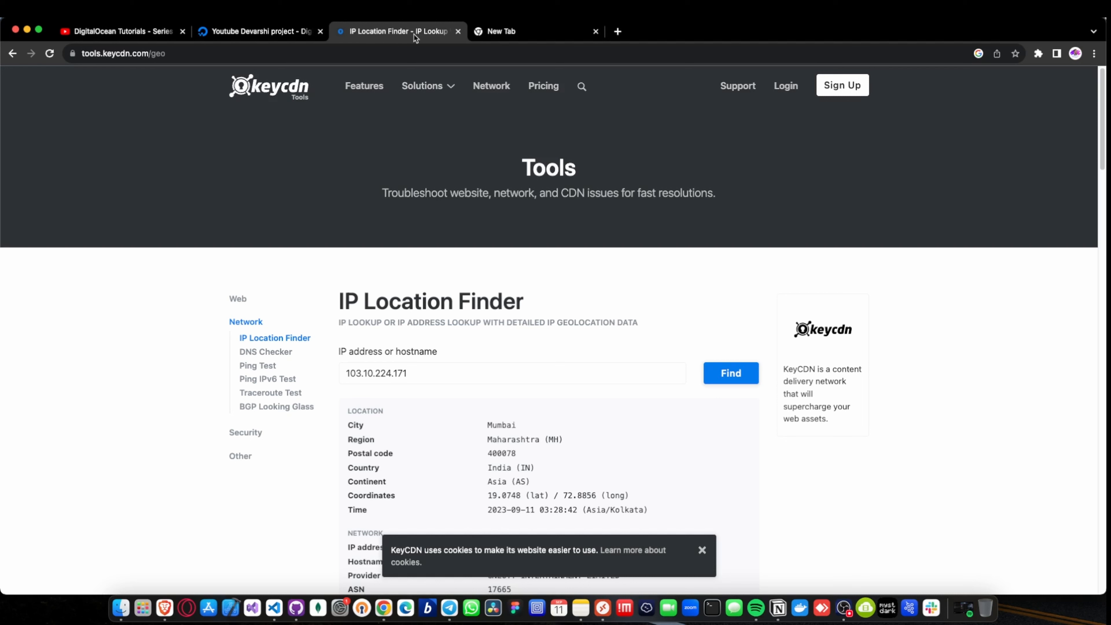
{"action": "left_click", "coordinate": [478, 28]}
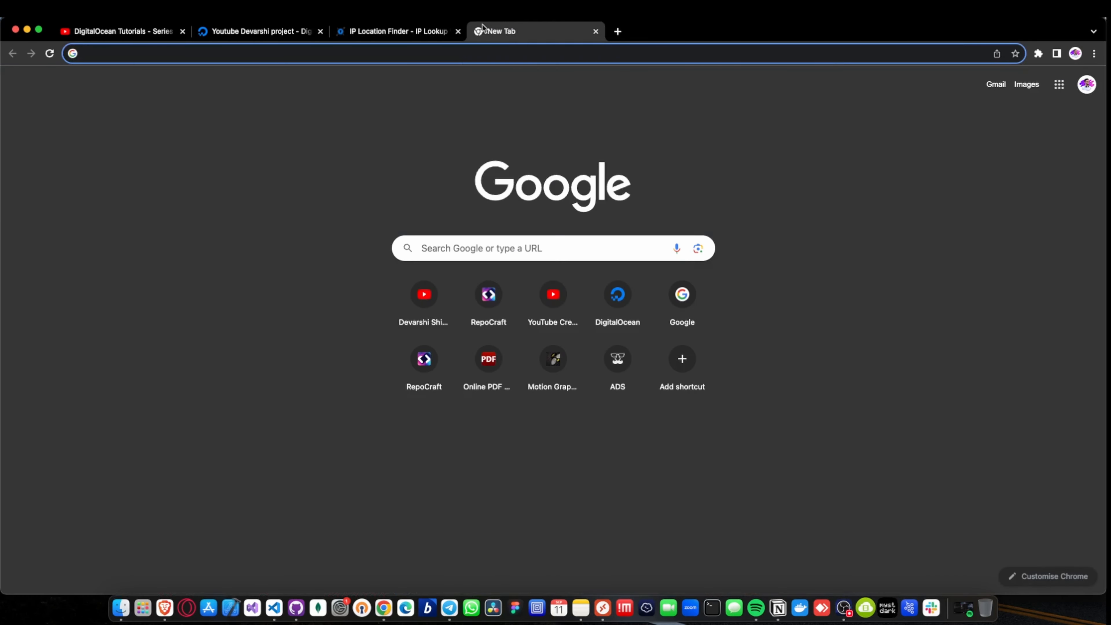
{"action": "type", "text": "google.com"}
{"action": "key", "text": "Return"}
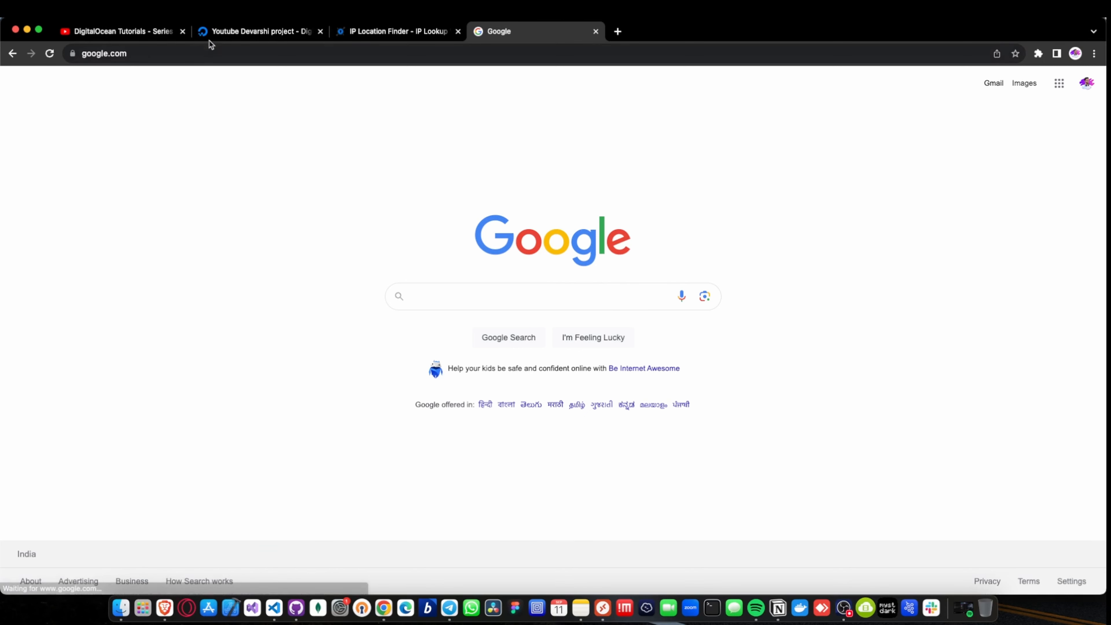
Start creating a new Droplet from the DigitalOcean Youtube Devarshi project and choose Bangalore as its region
{"action": "left_click", "coordinate": [215, 33]}
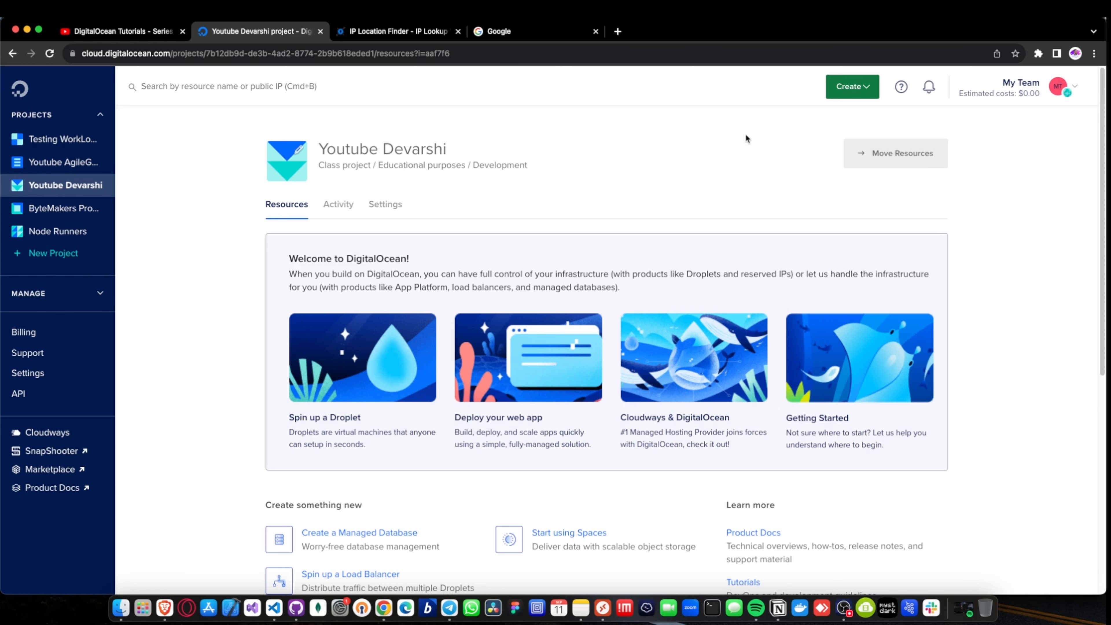
{"action": "left_click", "coordinate": [838, 95]}
{"action": "left_click", "coordinate": [831, 131]}
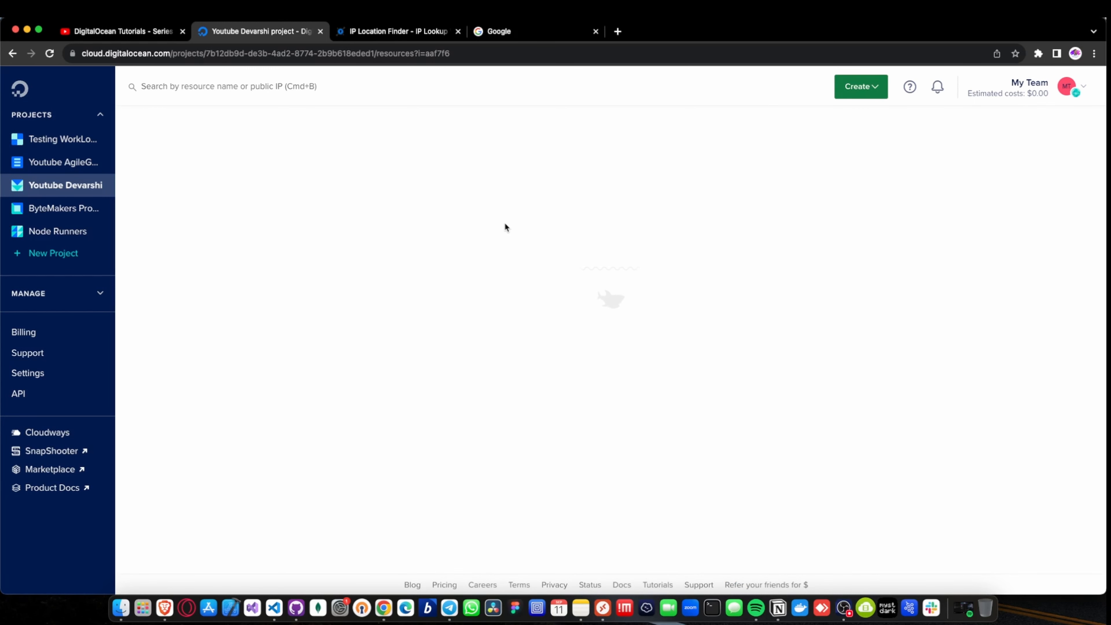
{"action": "left_click", "coordinate": [860, 86]}
{"action": "left_click", "coordinate": [817, 138]}
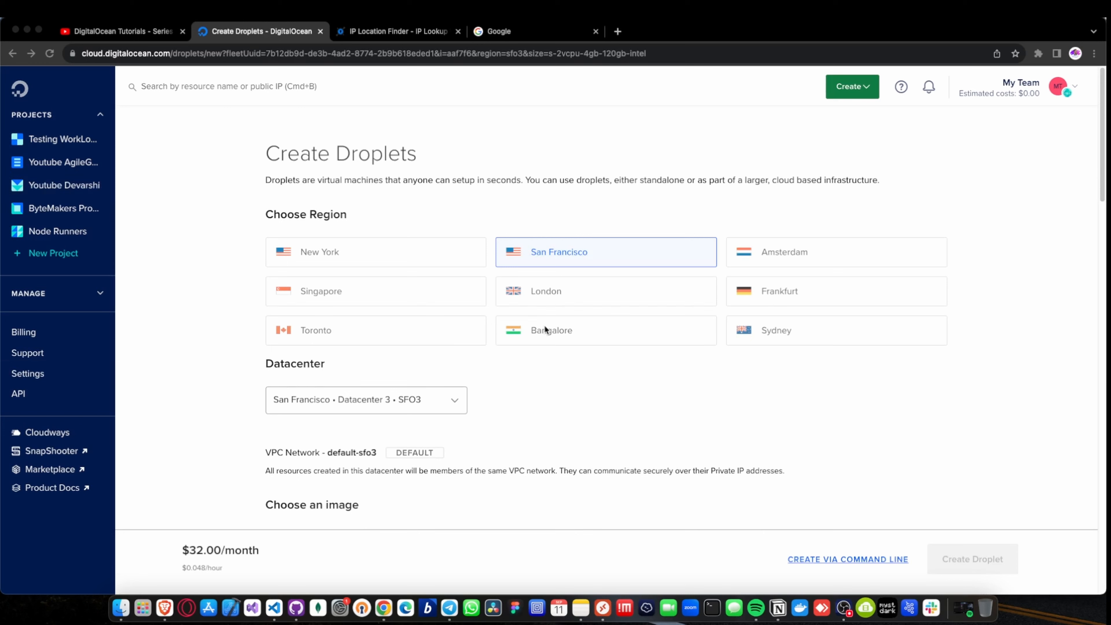
{"action": "left_click", "coordinate": [550, 333]}
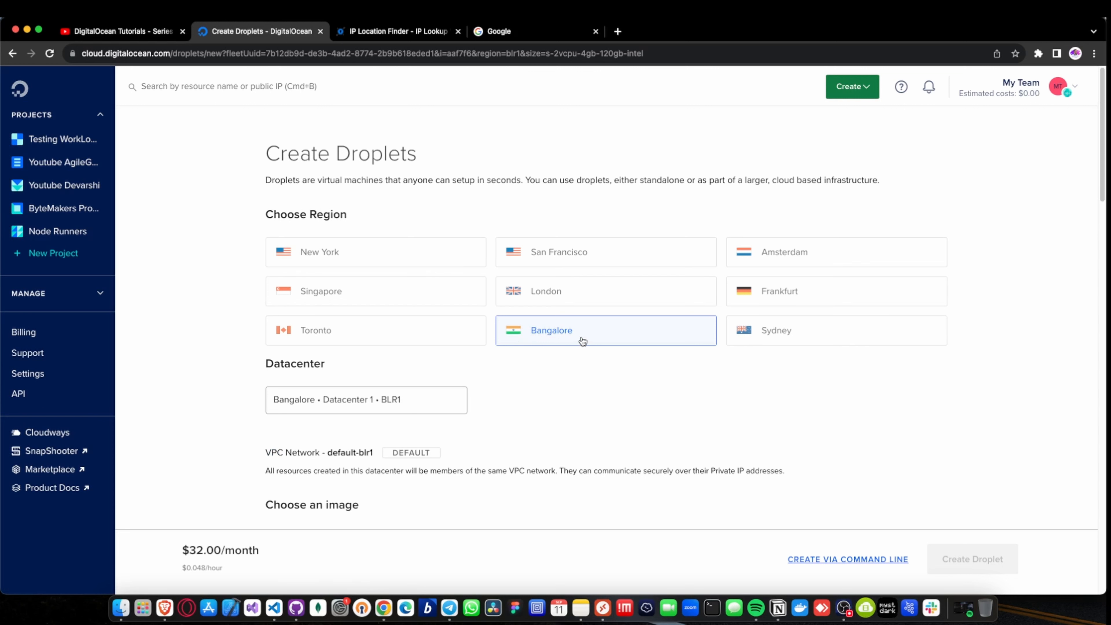
Try the New York region with its NYC1 and NYC3 datacenters, and switch the Droplet's region back to Bangalore
{"action": "left_click", "coordinate": [479, 292]}
{"action": "left_click", "coordinate": [596, 322]}
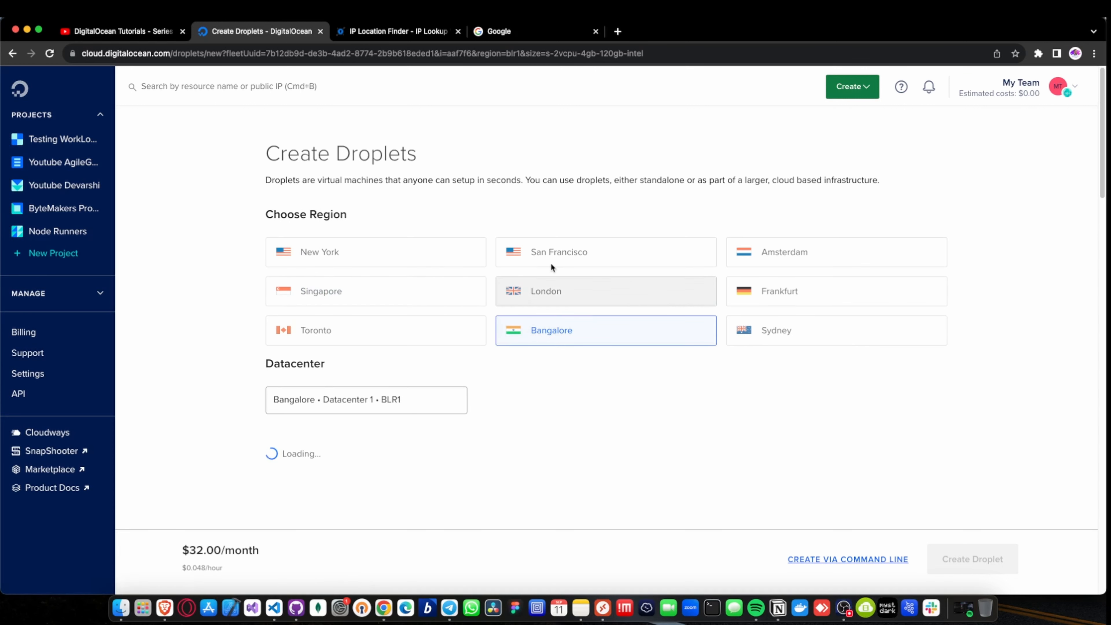
{"action": "left_click", "coordinate": [441, 253]}
{"action": "left_click", "coordinate": [587, 332]}
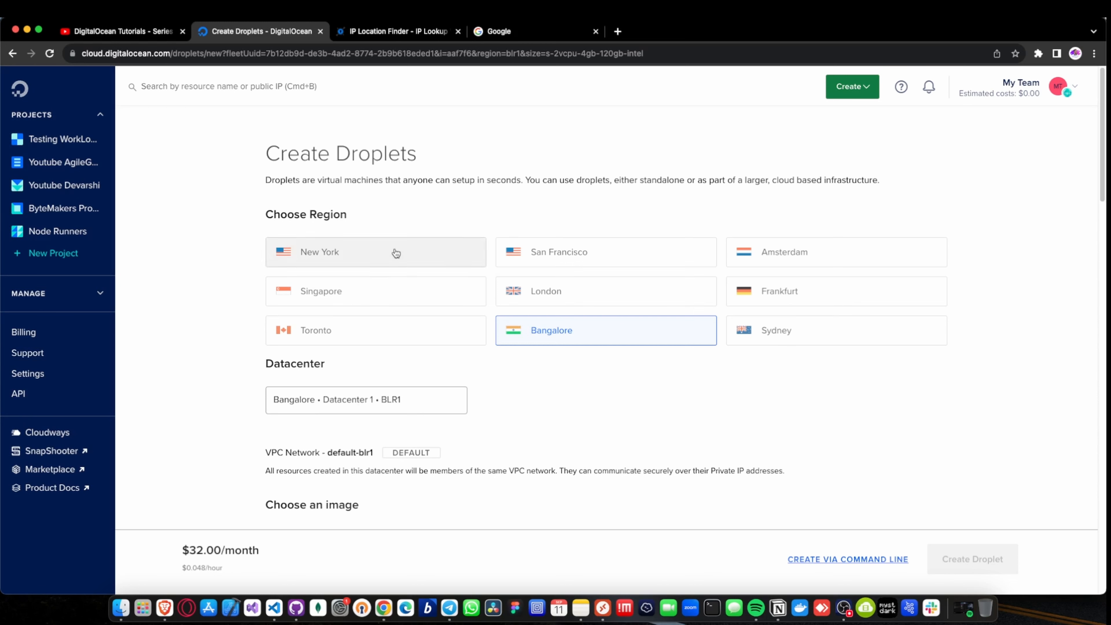
{"action": "left_click", "coordinate": [341, 253]}
{"action": "left_click", "coordinate": [355, 398]}
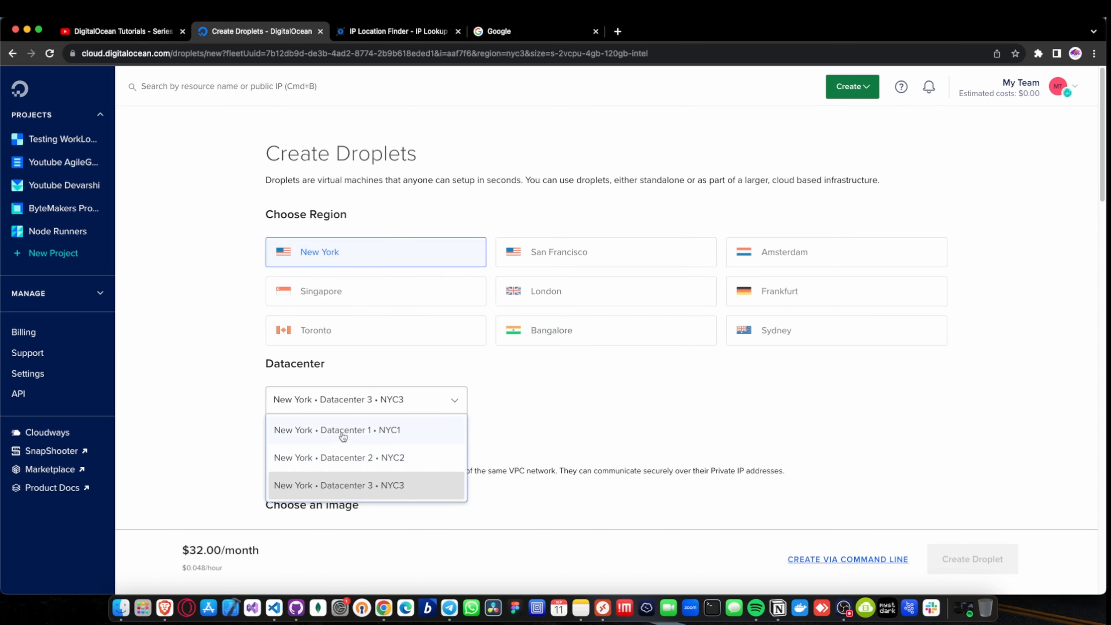
{"action": "left_click", "coordinate": [394, 425]}
{"action": "left_click", "coordinate": [388, 399]}
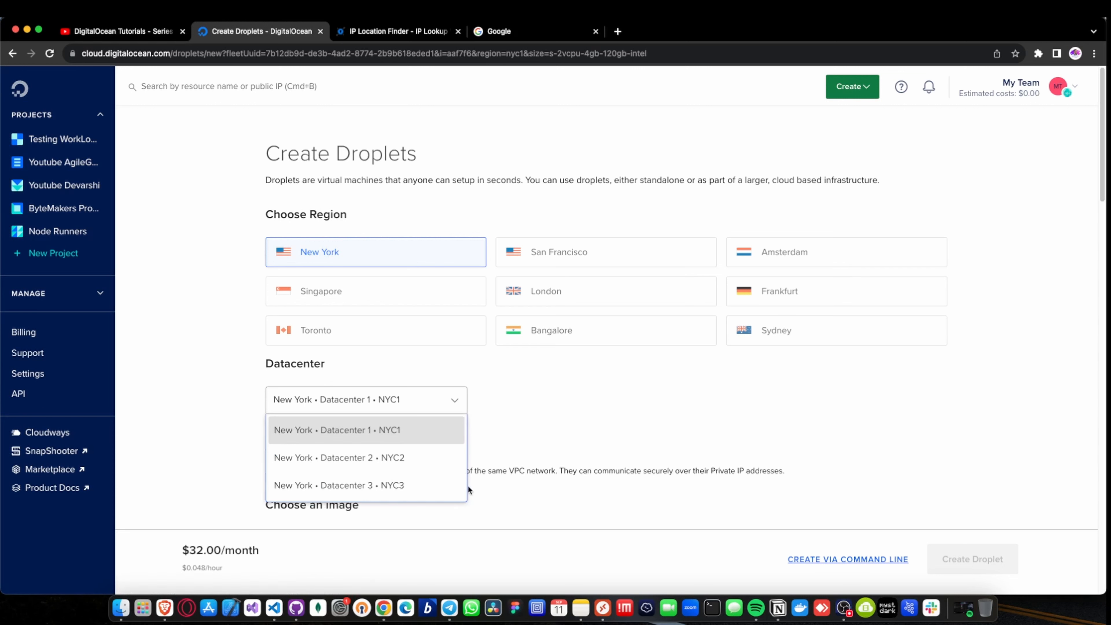
{"action": "left_click", "coordinate": [435, 487]}
{"action": "left_click", "coordinate": [582, 330]}
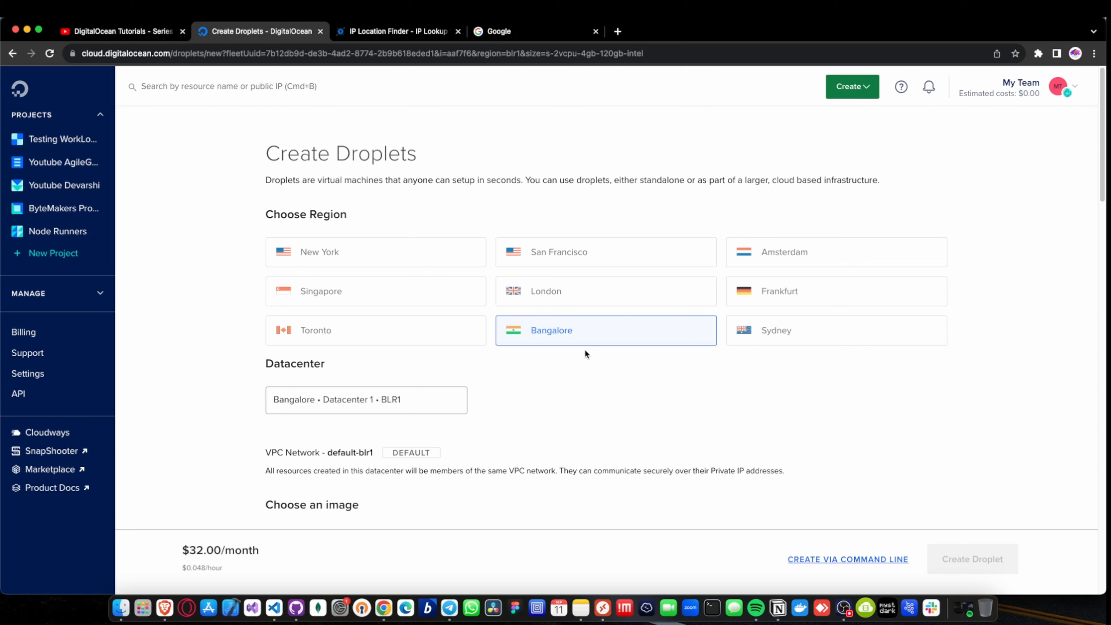
Review the operating system images and the versions offered for Ubuntu, leaving 22.04 (LTS) x64 selected
{"action": "scroll", "coordinate": [585, 351], "scroll_direction": "down", "scroll_amount": 5}
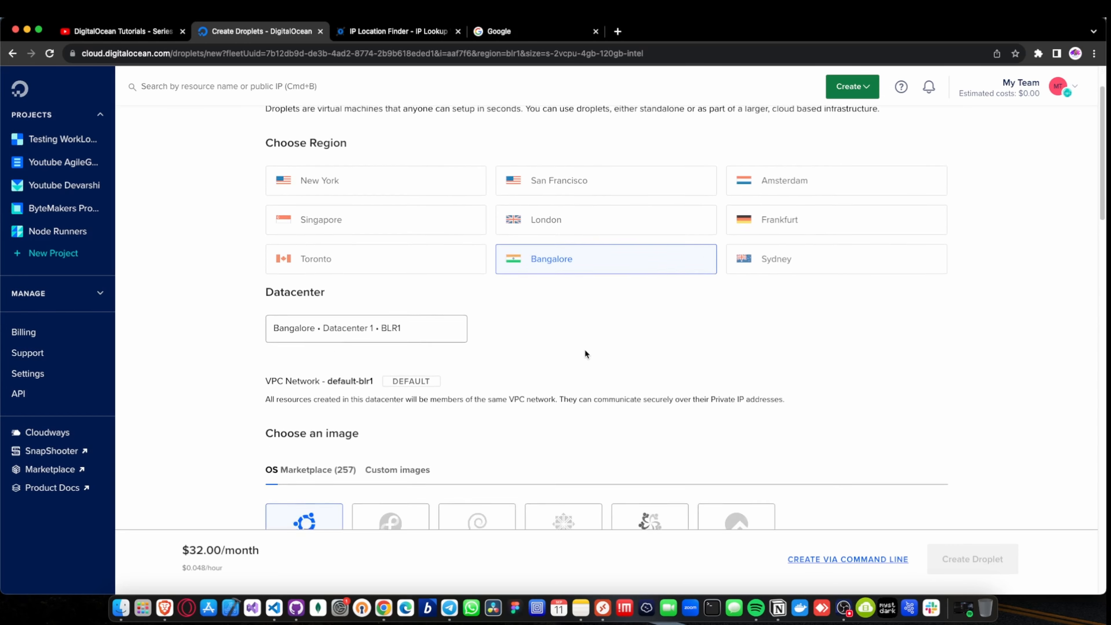
{"action": "scroll", "coordinate": [585, 352], "scroll_direction": "down", "scroll_amount": 6}
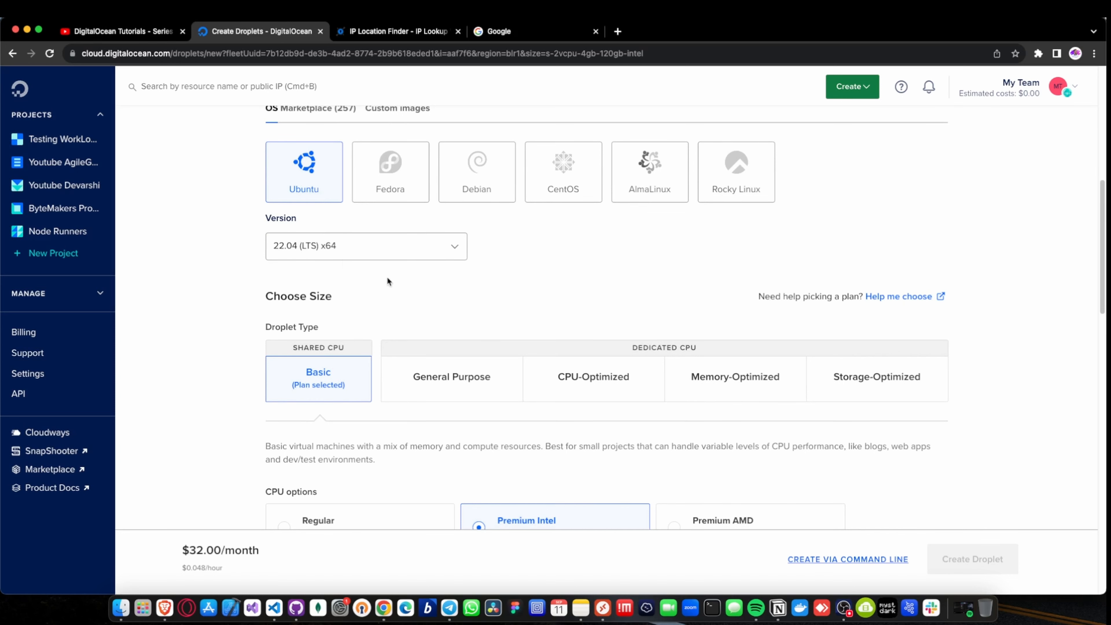
{"action": "scroll", "coordinate": [386, 276], "scroll_direction": "down", "scroll_amount": 2}
{"action": "scroll", "coordinate": [392, 251], "scroll_direction": "up", "scroll_amount": 3}
{"action": "left_click", "coordinate": [312, 309]}
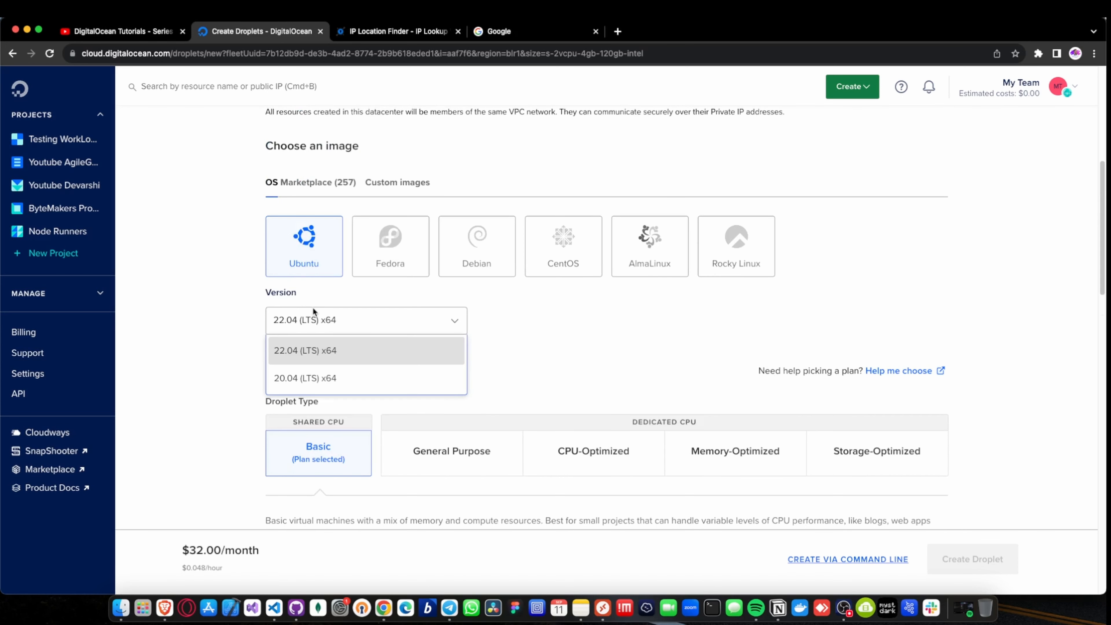
{"action": "left_click", "coordinate": [529, 326]}
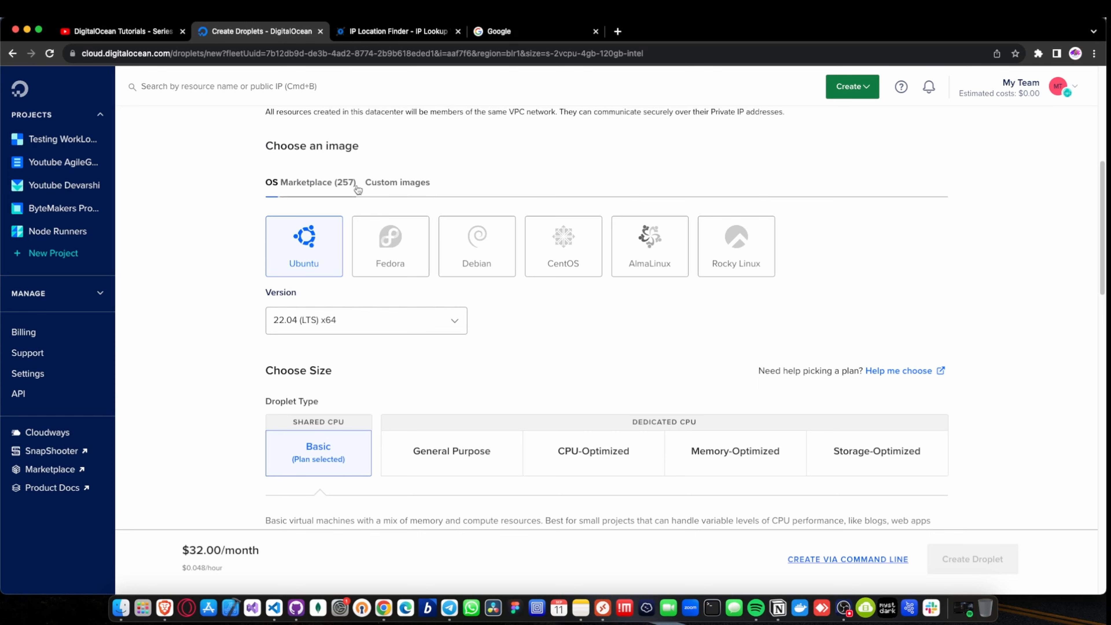
Set the Droplet's CPU option to Regular with SSD disk and choose the $6/mo plan
{"action": "scroll", "coordinate": [541, 307], "scroll_direction": "down", "scroll_amount": 3}
{"action": "scroll", "coordinate": [541, 310], "scroll_direction": "down", "scroll_amount": 1}
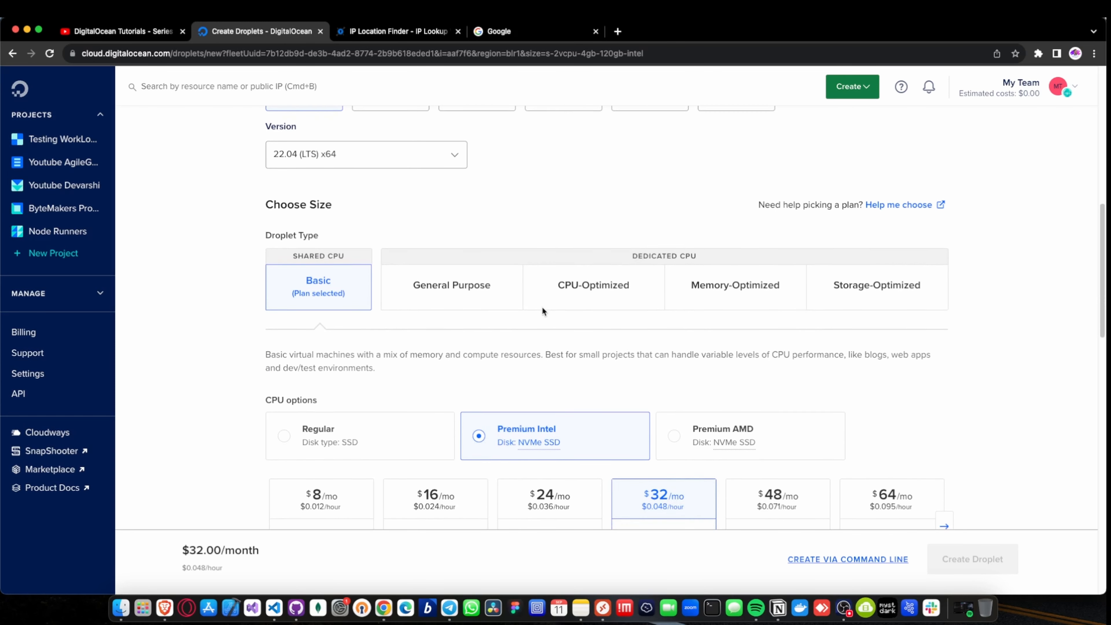
{"action": "scroll", "coordinate": [495, 342], "scroll_direction": "down", "scroll_amount": 1}
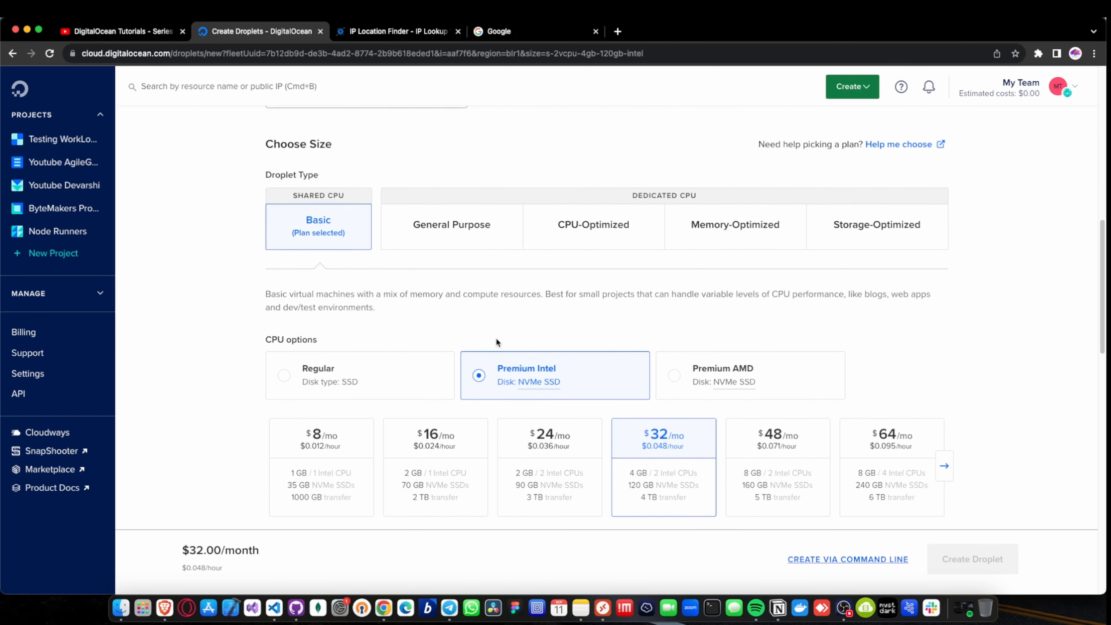
{"action": "scroll", "coordinate": [497, 341], "scroll_direction": "down", "scroll_amount": 1}
{"action": "left_click", "coordinate": [394, 326]}
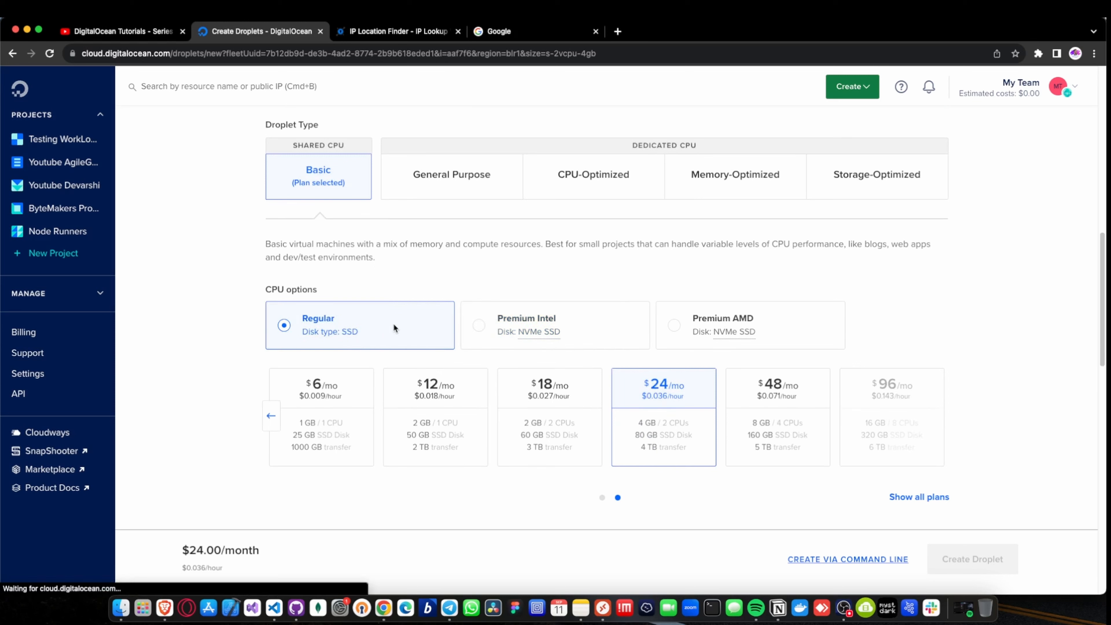
{"action": "left_click", "coordinate": [404, 393]}
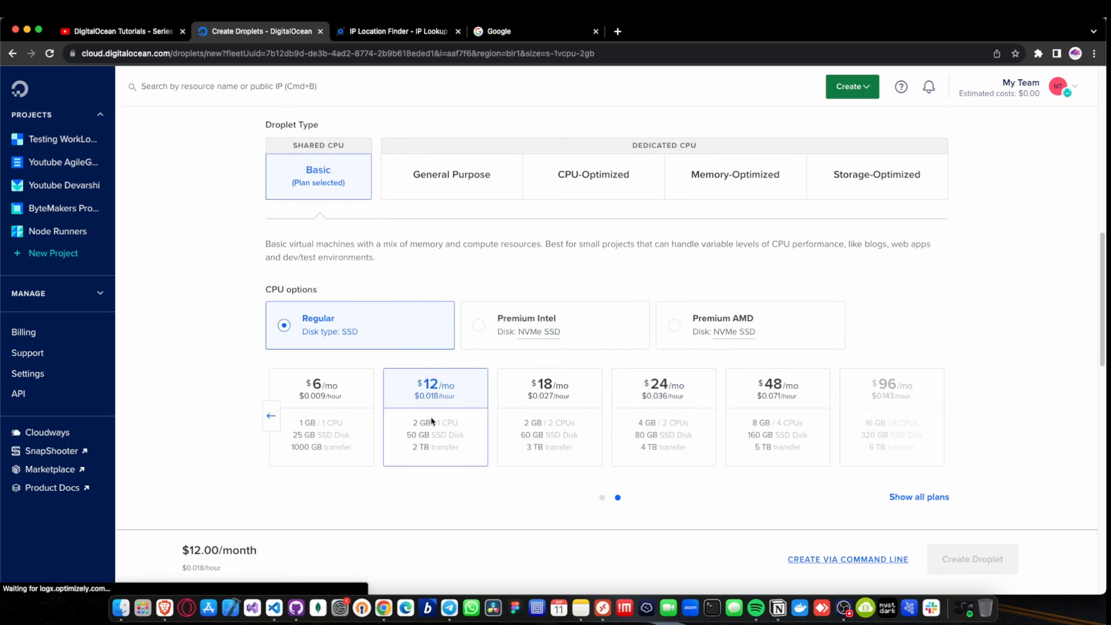
{"action": "left_click", "coordinate": [343, 427]}
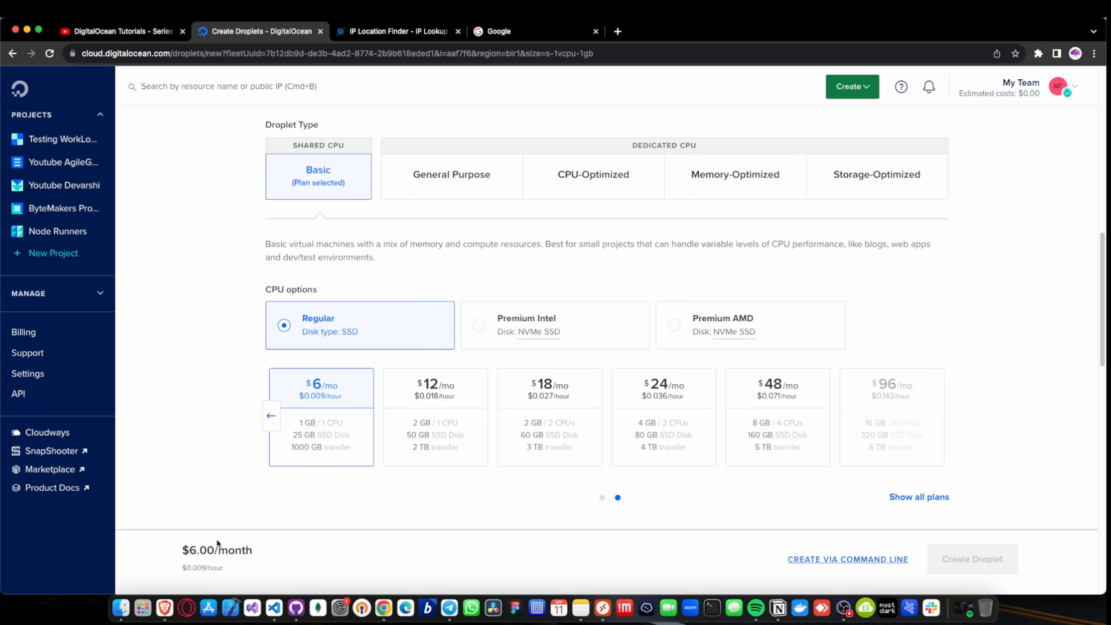
Choose Password as the Droplet's authentication method and activate the root password field
{"action": "scroll", "coordinate": [311, 476], "scroll_direction": "down", "scroll_amount": 7}
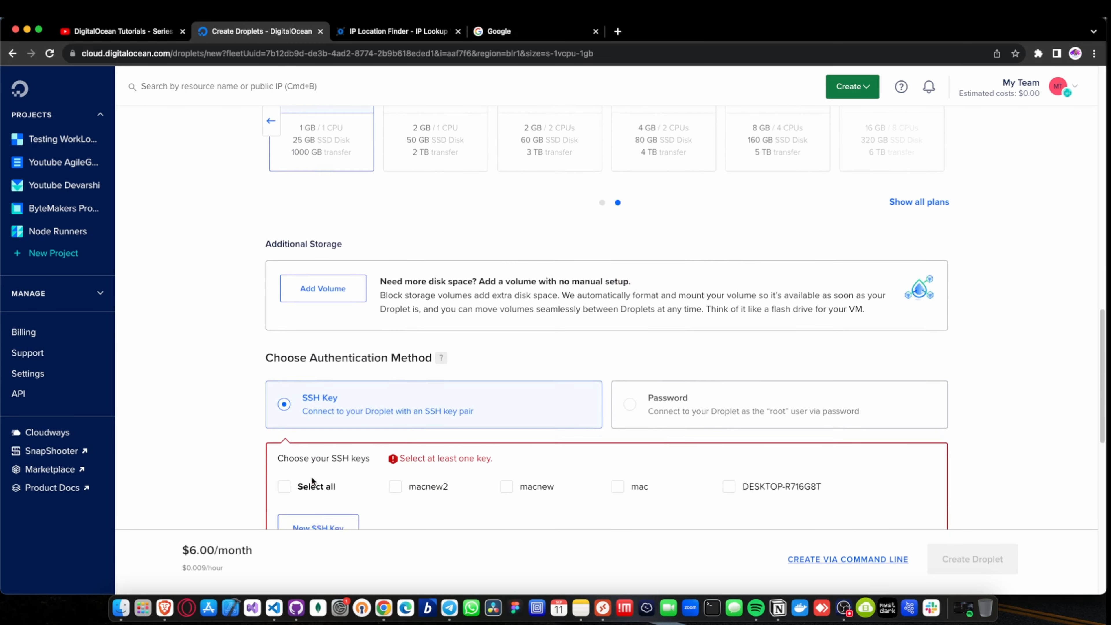
{"action": "scroll", "coordinate": [312, 477], "scroll_direction": "down", "scroll_amount": 1}
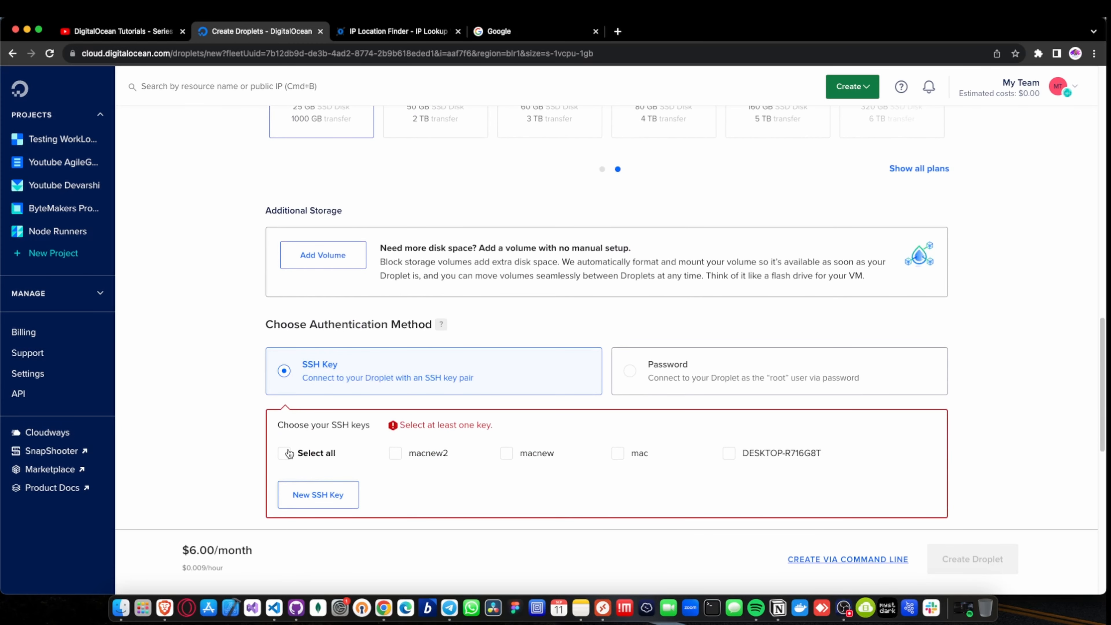
{"action": "left_click", "coordinate": [668, 372]}
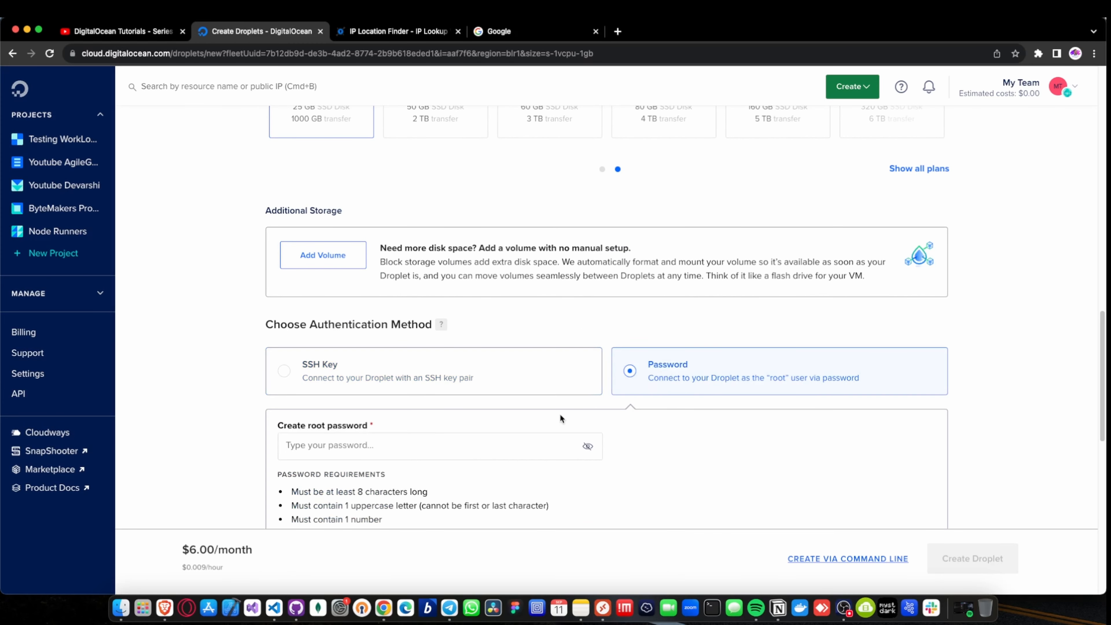
{"action": "scroll", "coordinate": [558, 414], "scroll_direction": "down", "scroll_amount": 2}
{"action": "left_click", "coordinate": [439, 372]}
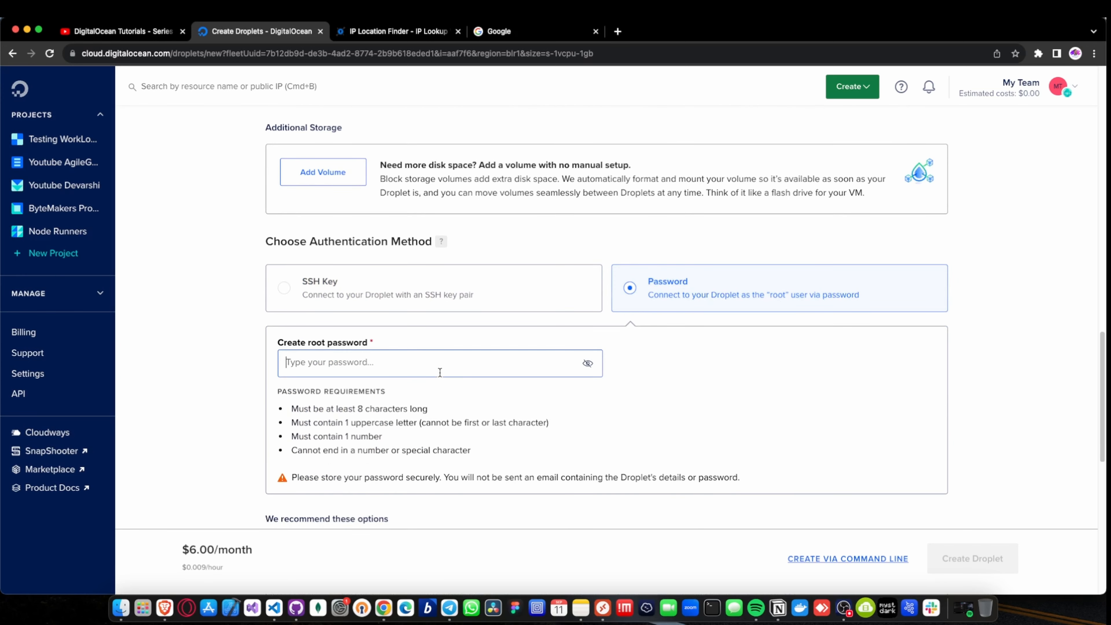
{"action": "type", "text": "•••"}
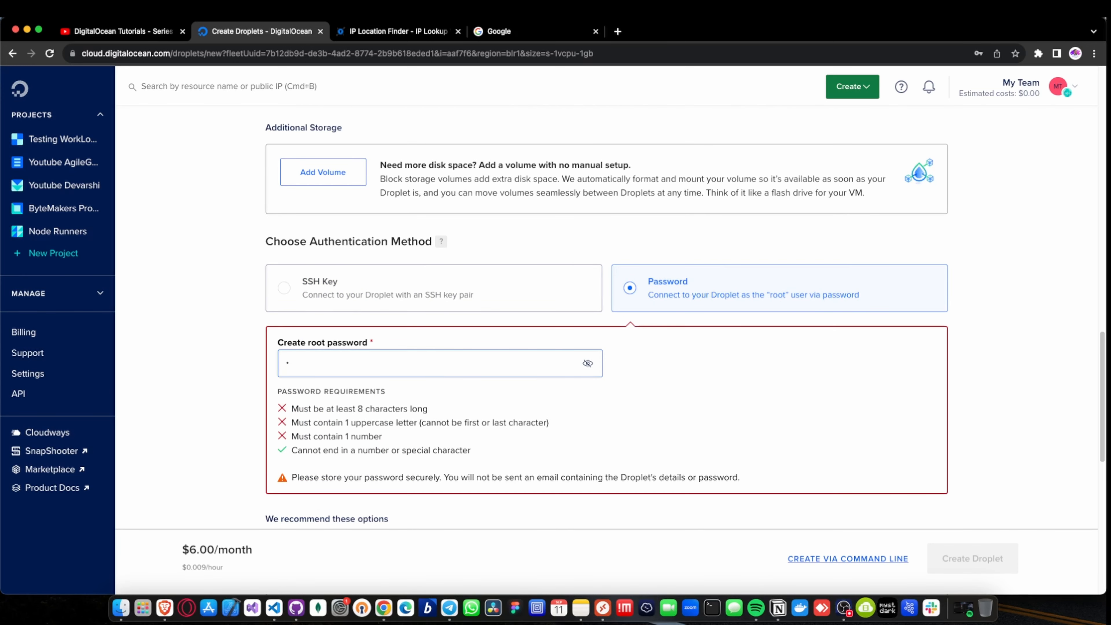
{"action": "key", "text": "BackSpace"}
{"action": "key", "text": "BackSpace"}
{"action": "key", "text": "BackSpace"}
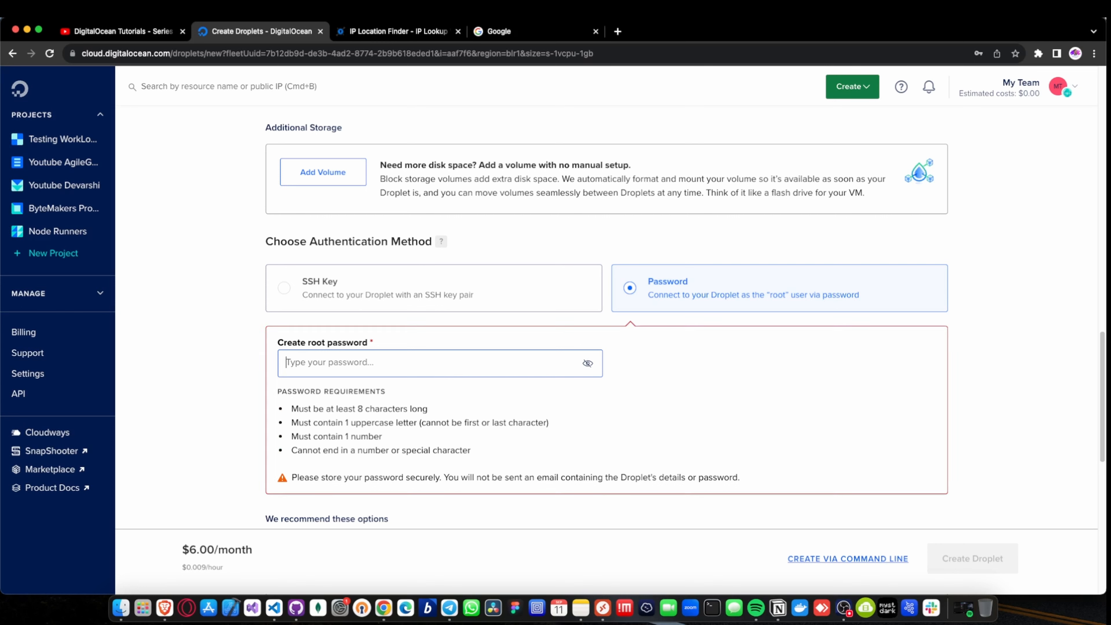
{"action": "type", "text": "•••••••••"}
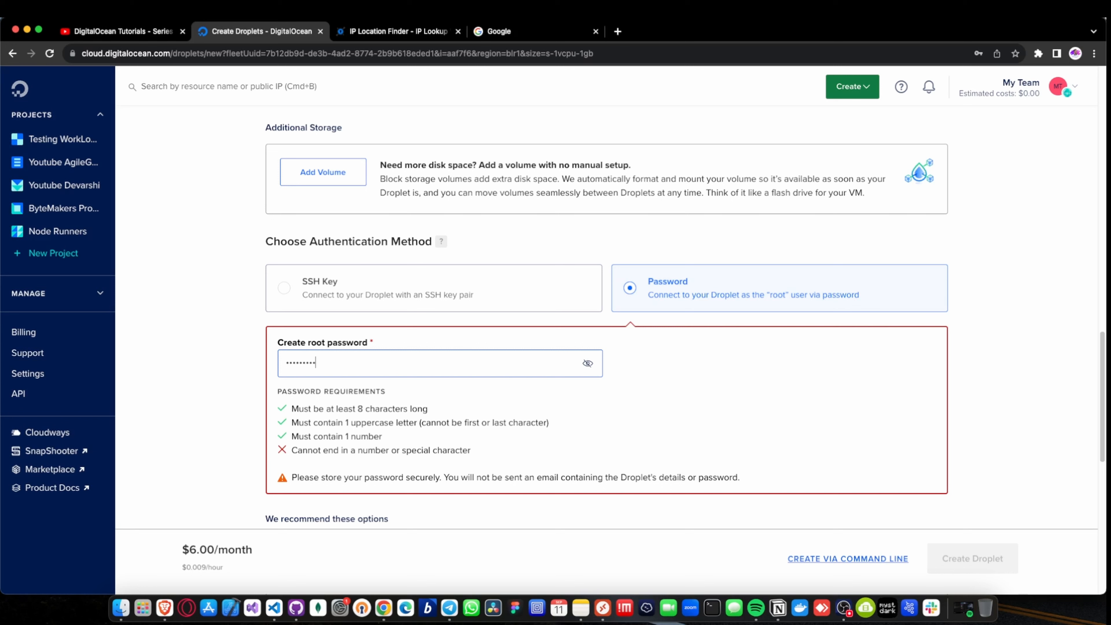
{"action": "key", "text": "BackSpace"}
{"action": "key", "text": "BackSpace"}
{"action": "key", "text": "BackSpace"}
{"action": "key", "text": "BackSpace"}
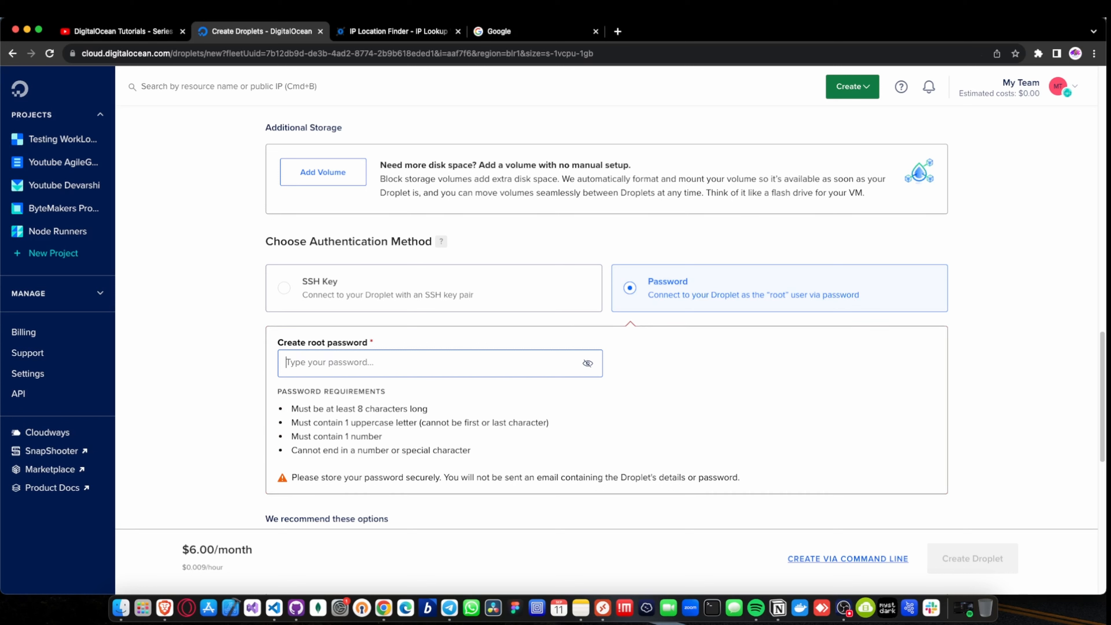
{"action": "type", "text": "••••"}
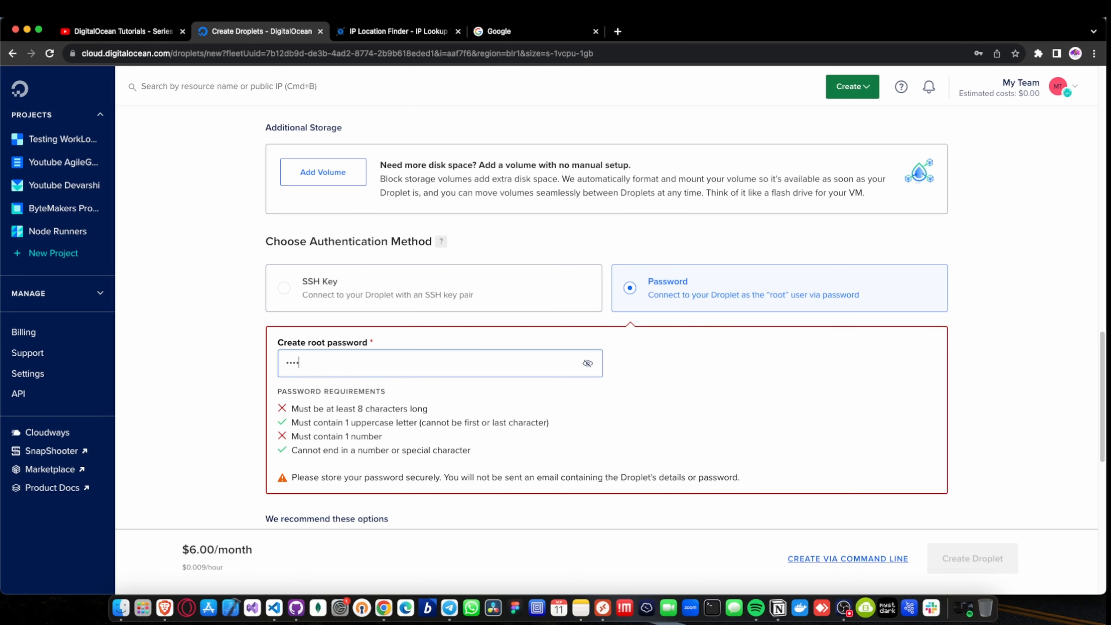
{"action": "type", "text": "••••"}
{"action": "key", "text": "BackSpace"}
{"action": "key", "text": "BackSpace"}
{"action": "key", "text": "BackSpace"}
{"action": "key", "text": "BackSpace"}
{"action": "key", "text": "BackSpace"}
{"action": "key", "text": "BackSpace"}
{"action": "key", "text": "BackSpace"}
{"action": "key", "text": "BackSpace"}
Enter a root password for the Droplet and enable the free improved metrics monitoring and alerting
{"action": "type", "text": "•••••••••"}
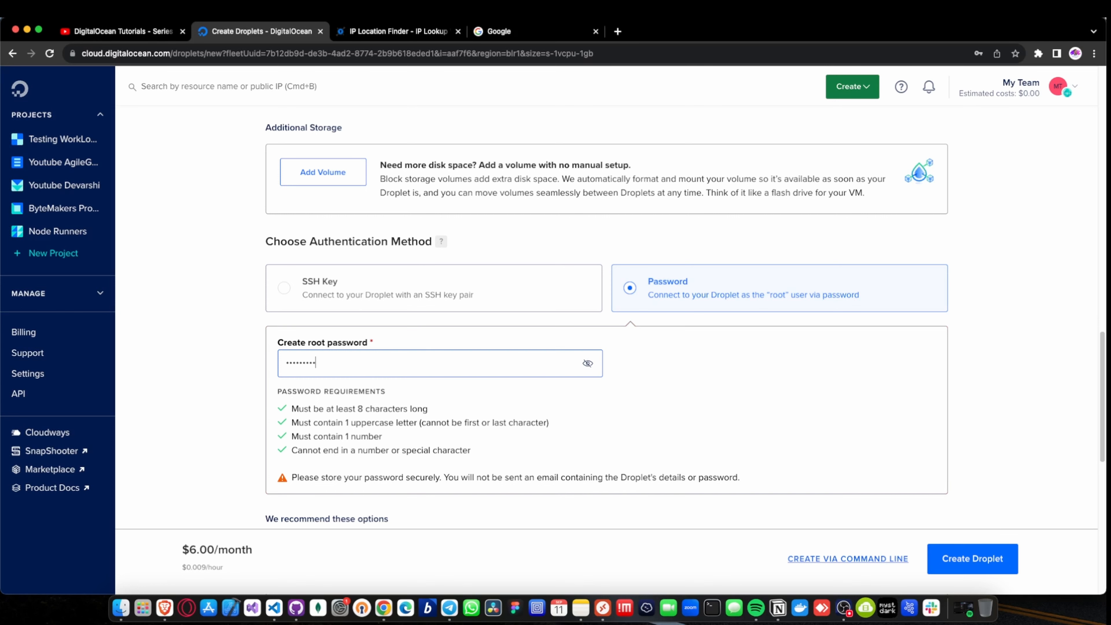
{"action": "scroll", "coordinate": [689, 399], "scroll_direction": "down", "scroll_amount": 5}
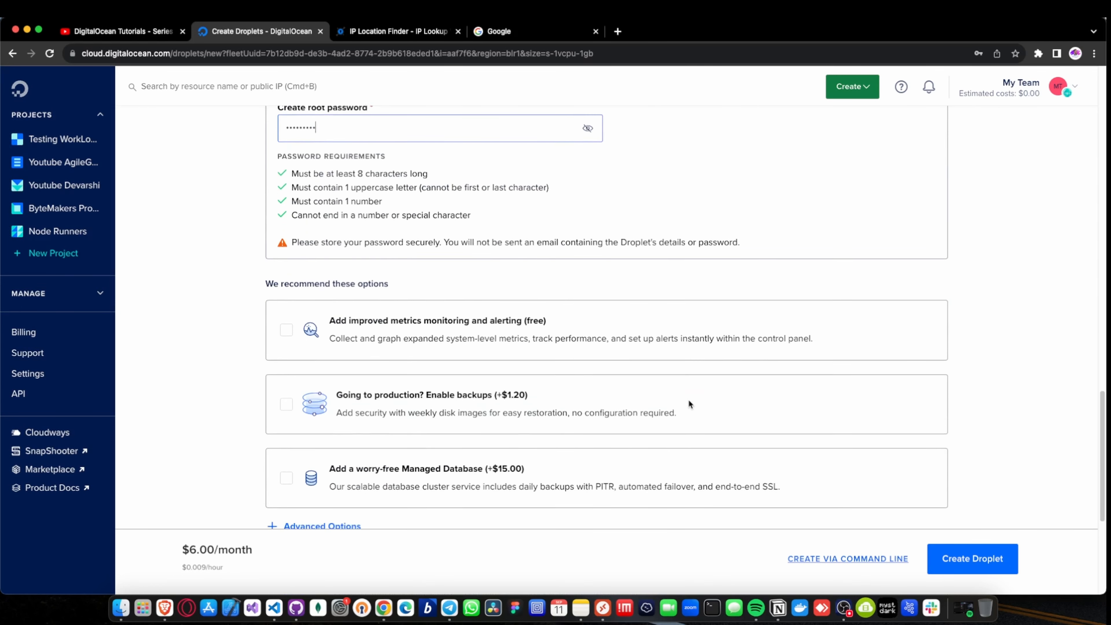
{"action": "left_click", "coordinate": [564, 339]}
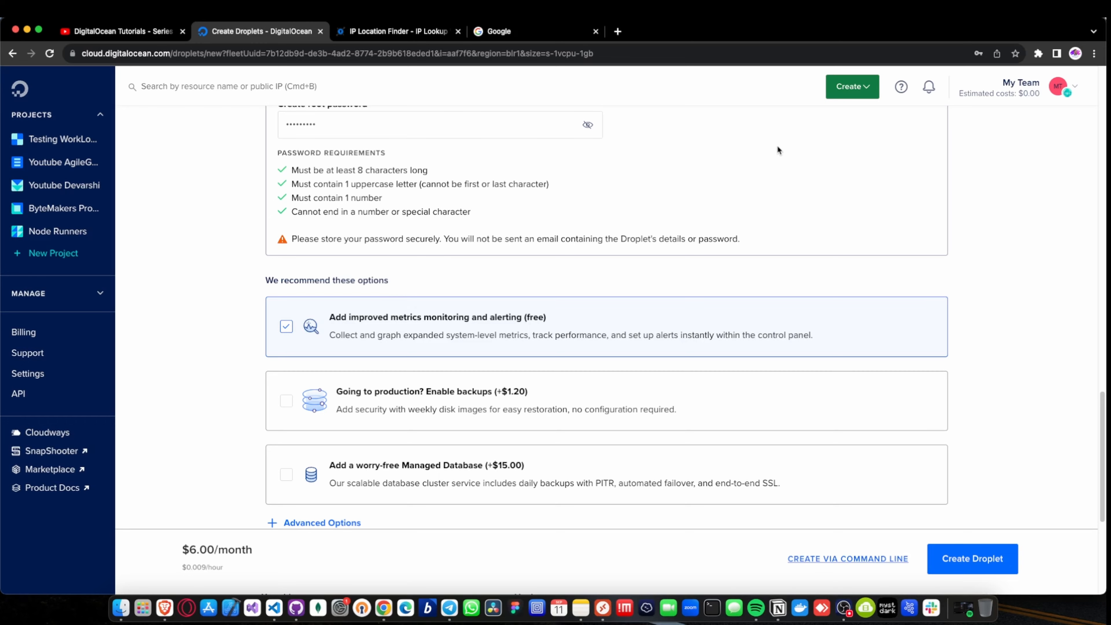
Set the Droplet's hostname to basic-ubuntu-droplet and create the Droplet
{"action": "scroll", "coordinate": [777, 149], "scroll_direction": "down", "scroll_amount": 6}
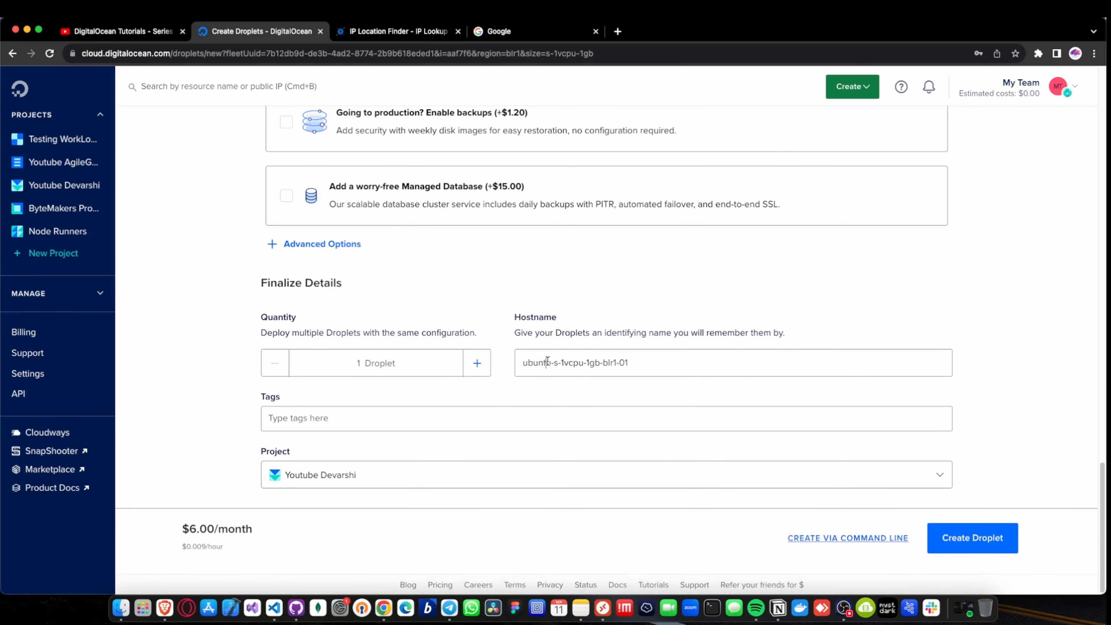
{"action": "scroll", "coordinate": [556, 323], "scroll_direction": "up", "scroll_amount": 4}
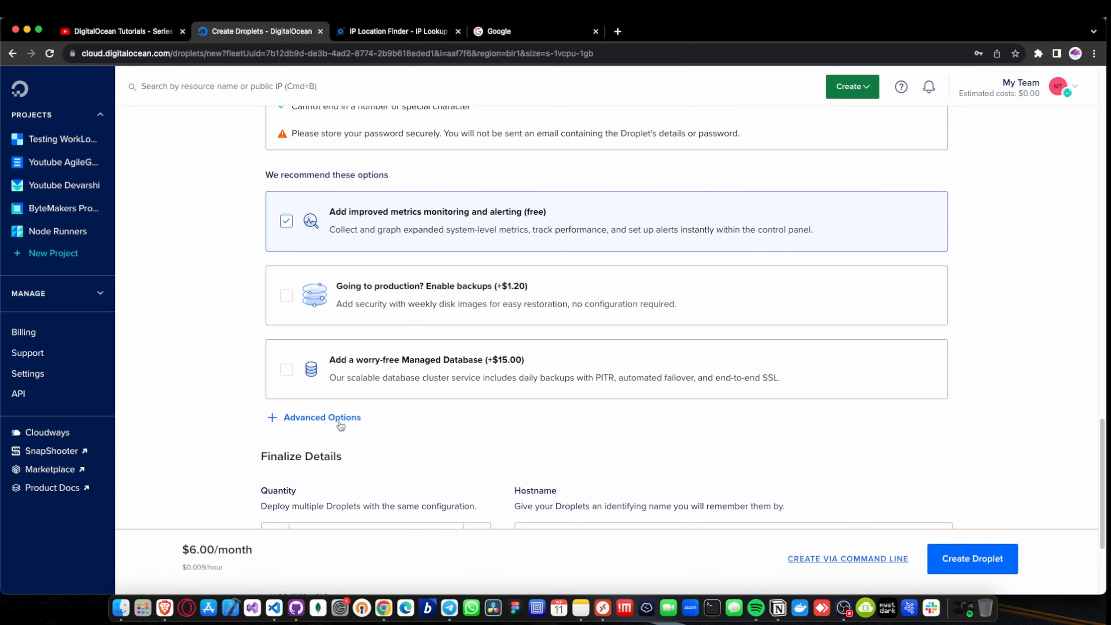
{"action": "scroll", "coordinate": [401, 414], "scroll_direction": "down", "scroll_amount": 4}
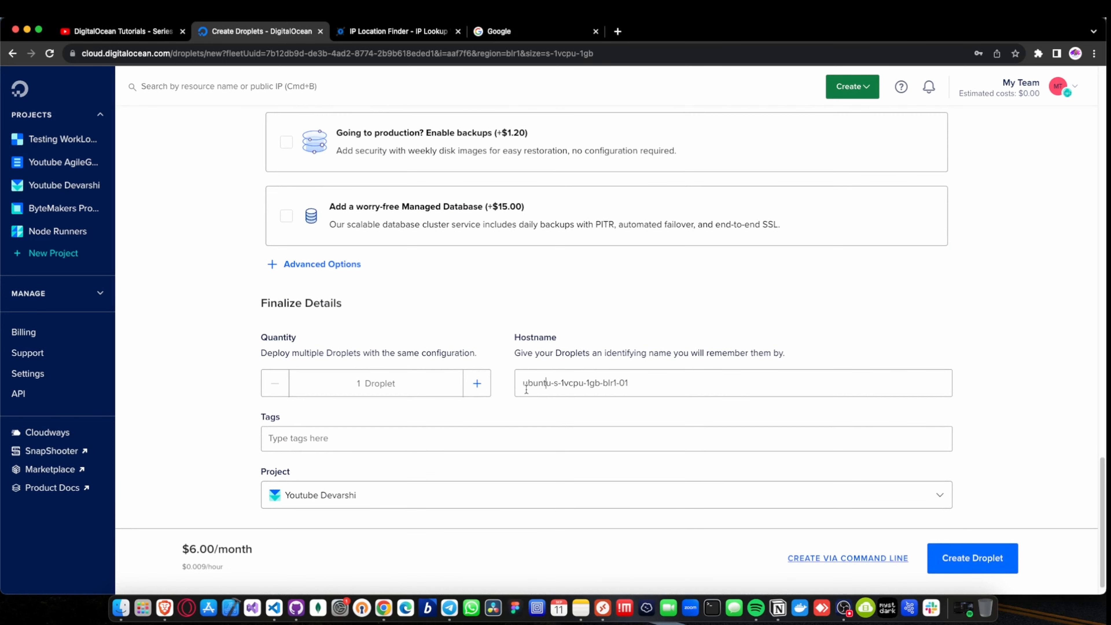
{"action": "triple_click", "coordinate": [643, 383]}
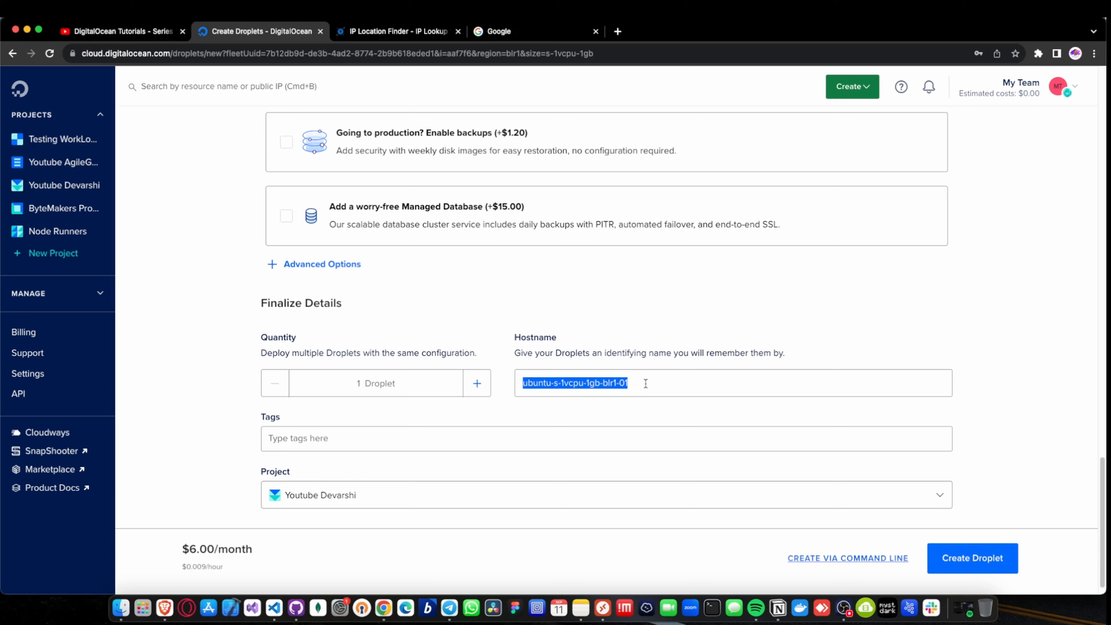
{"action": "type", "text": "basic-ubuntu"}
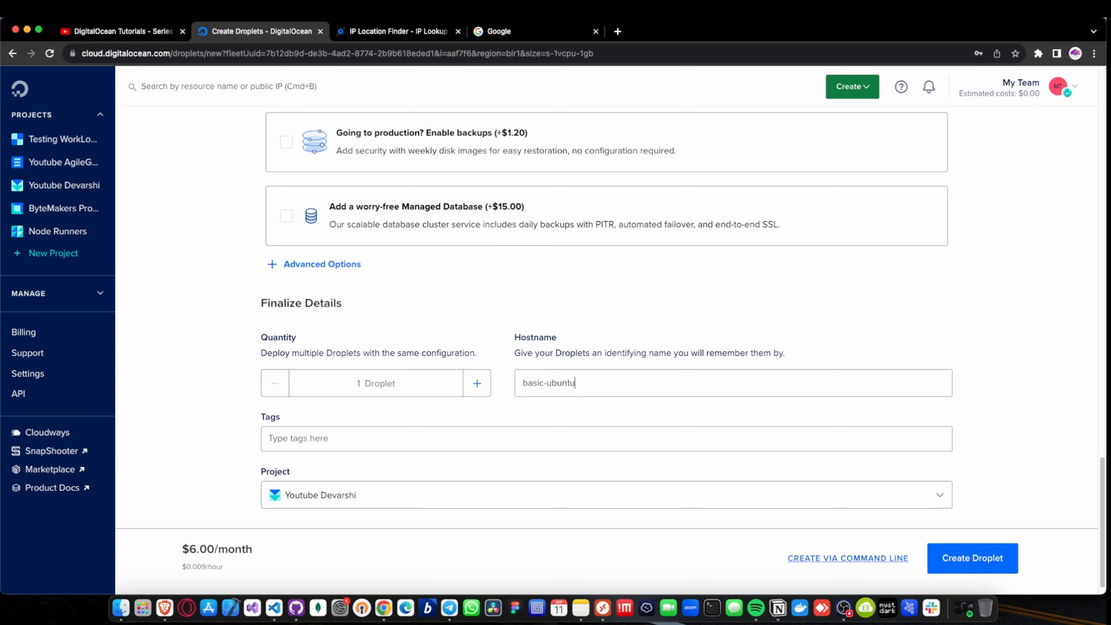
{"action": "type", "text": "-droplet"}
{"action": "left_click", "coordinate": [956, 548]}
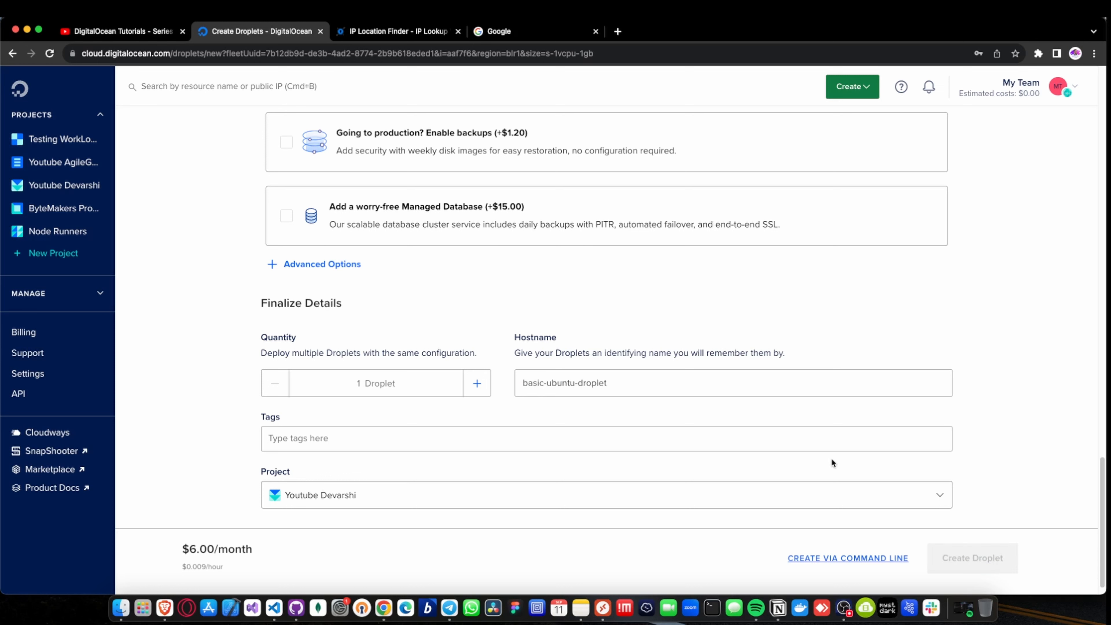
Open the details of basic-ubuntu-droplet and copy its ipv4 address
{"action": "left_click", "coordinate": [947, 222]}
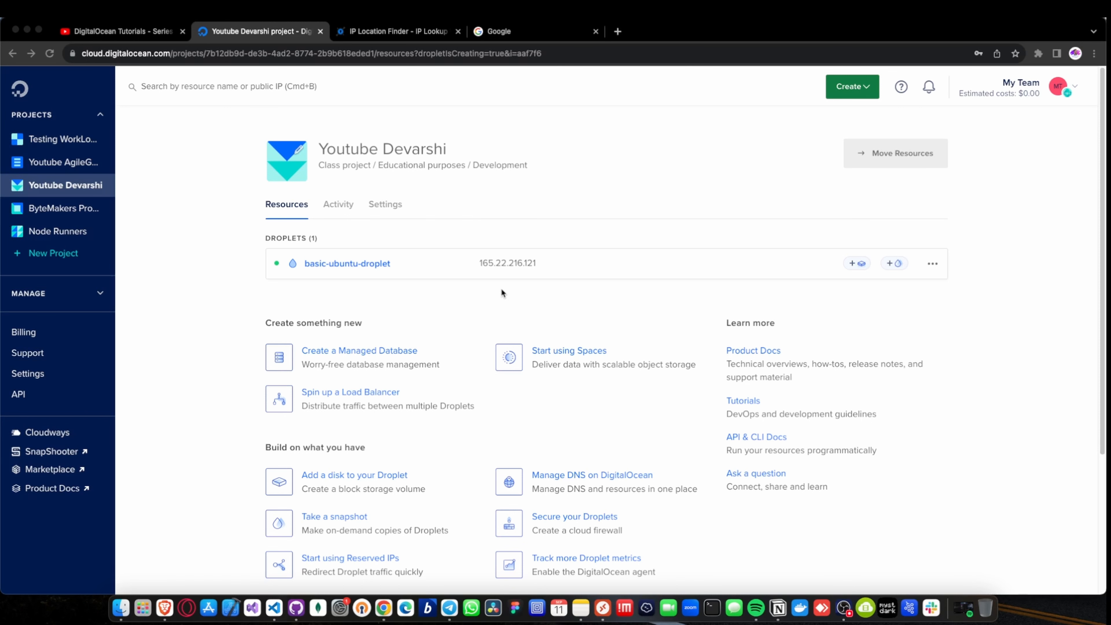
{"action": "left_click", "coordinate": [376, 263]}
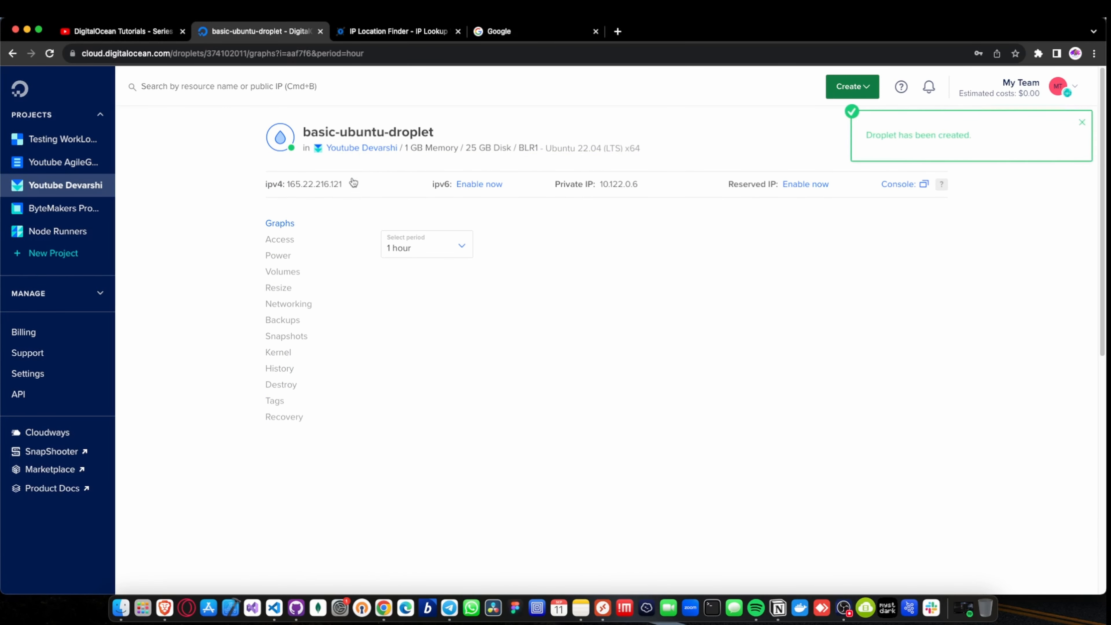
{"action": "mouse_move", "coordinate": [353, 188]}
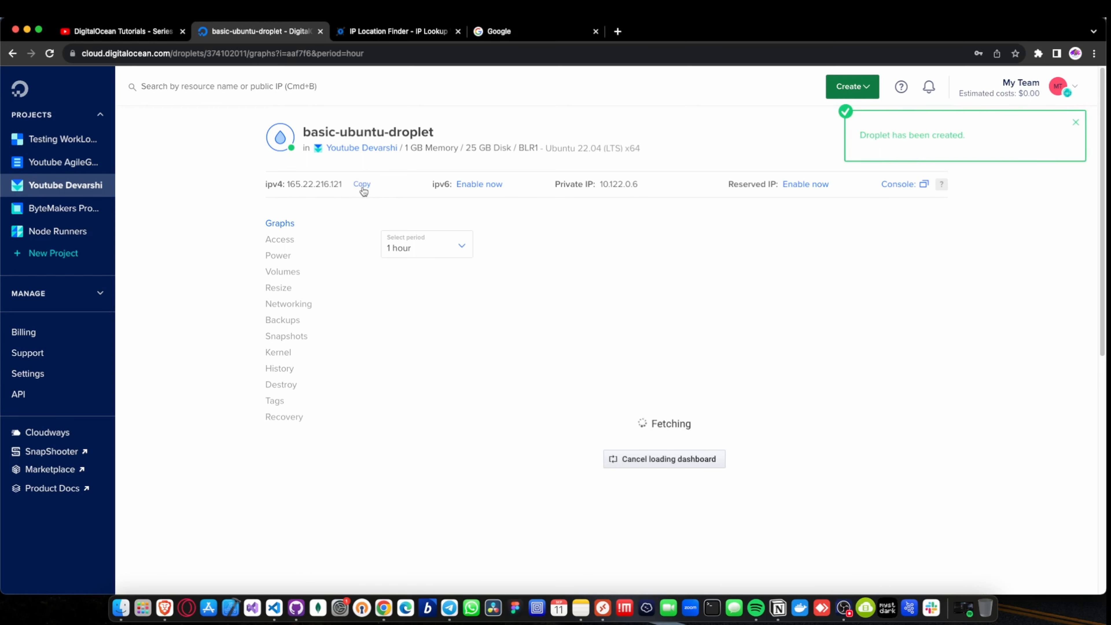
{"action": "left_click", "coordinate": [362, 186]}
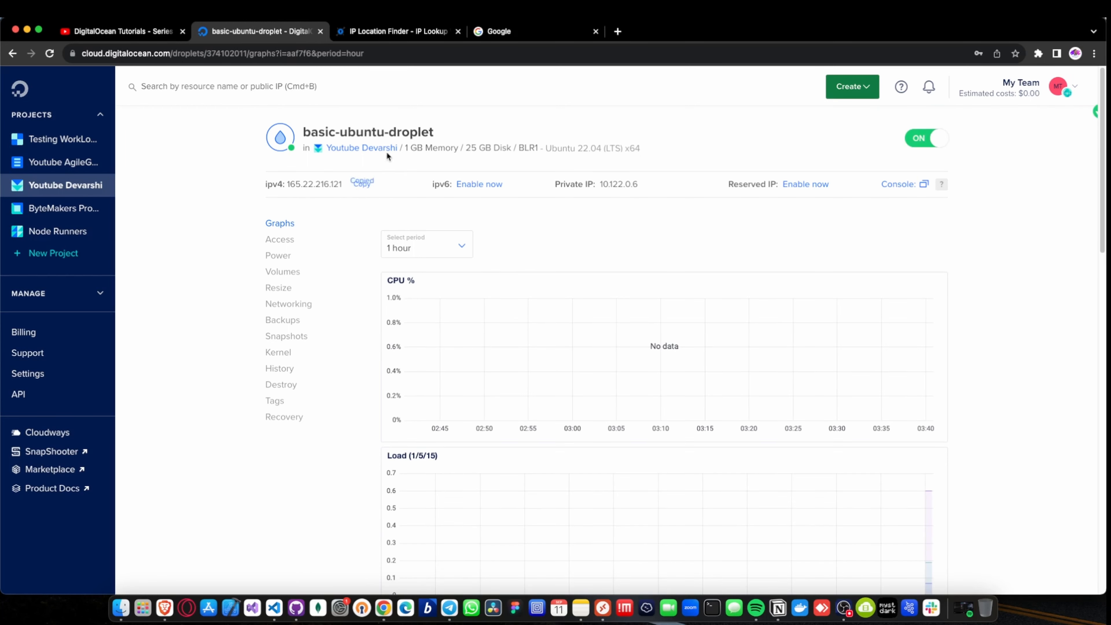
Look up the Droplet's address 165.22.216.121 in the KeyCDN IP Location Finder
{"action": "left_click", "coordinate": [387, 32]}
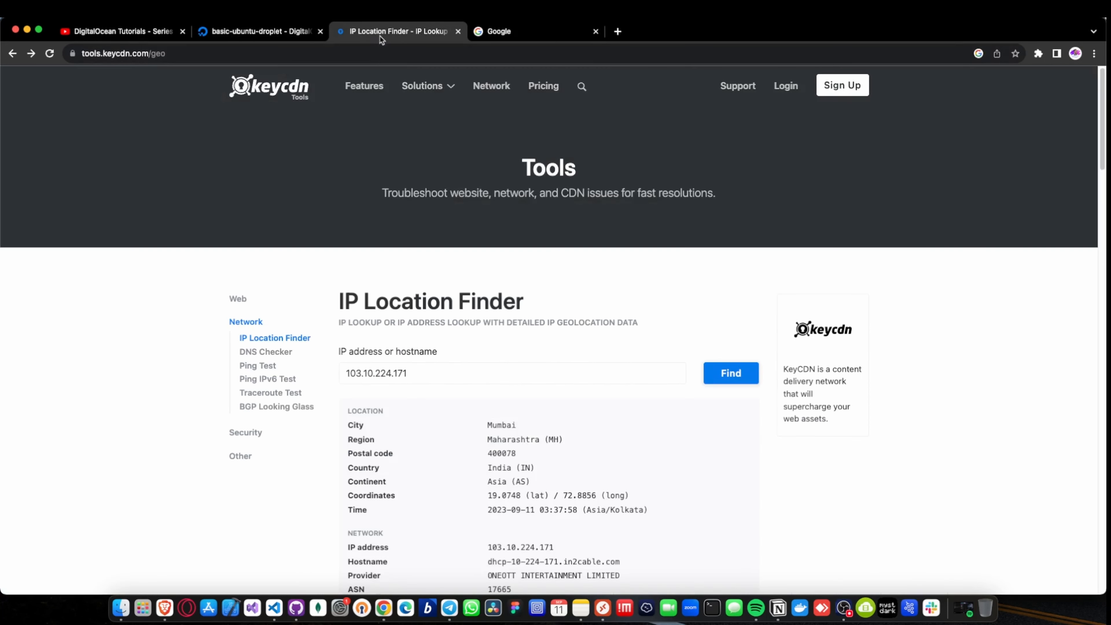
{"action": "triple_click", "coordinate": [449, 374]}
{"action": "key", "text": "super+v"}
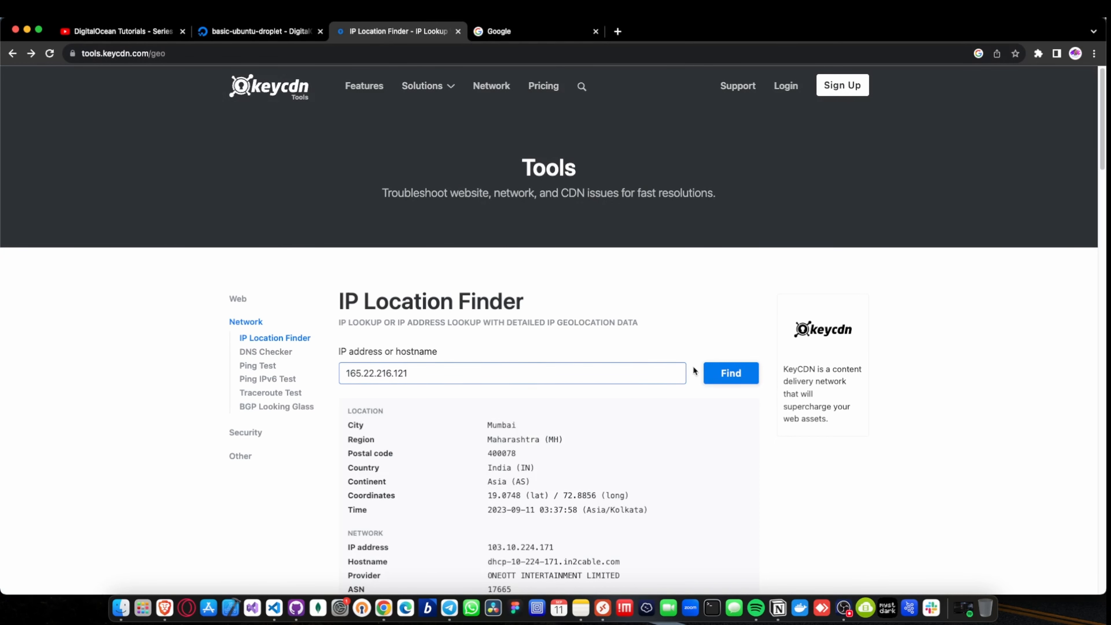
{"action": "left_click", "coordinate": [717, 372]}
{"action": "scroll", "coordinate": [524, 380], "scroll_direction": "down", "scroll_amount": 4}
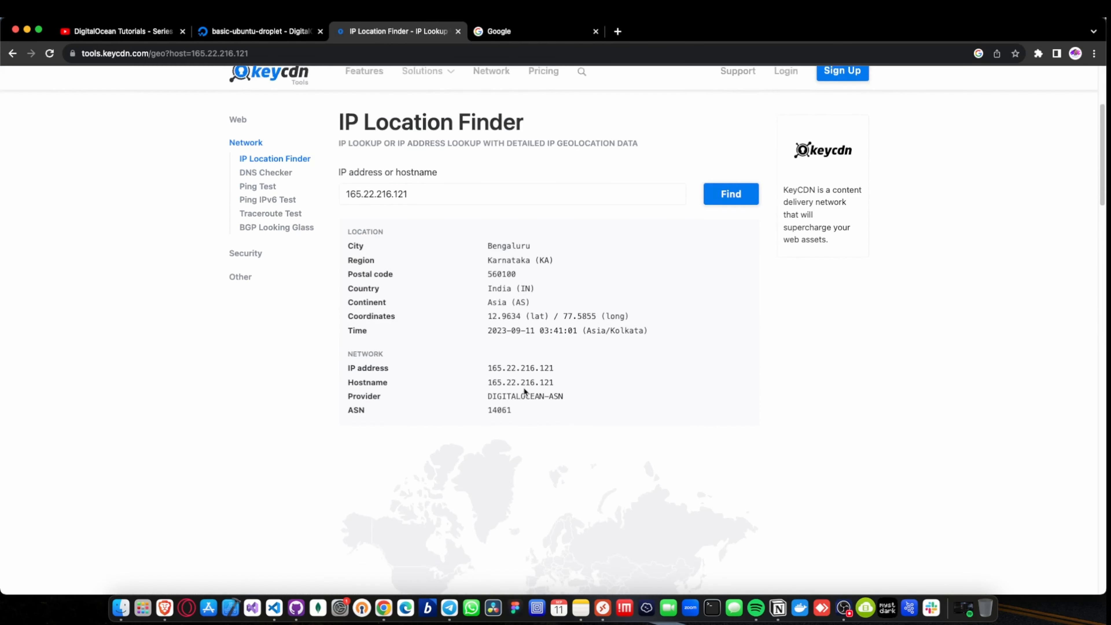
Examine the provider and location details found for the Droplet's IP address
{"action": "left_click_drag", "start_coordinate": [489, 397], "coordinate": [566, 393]}
{"action": "left_click", "coordinate": [567, 393]}
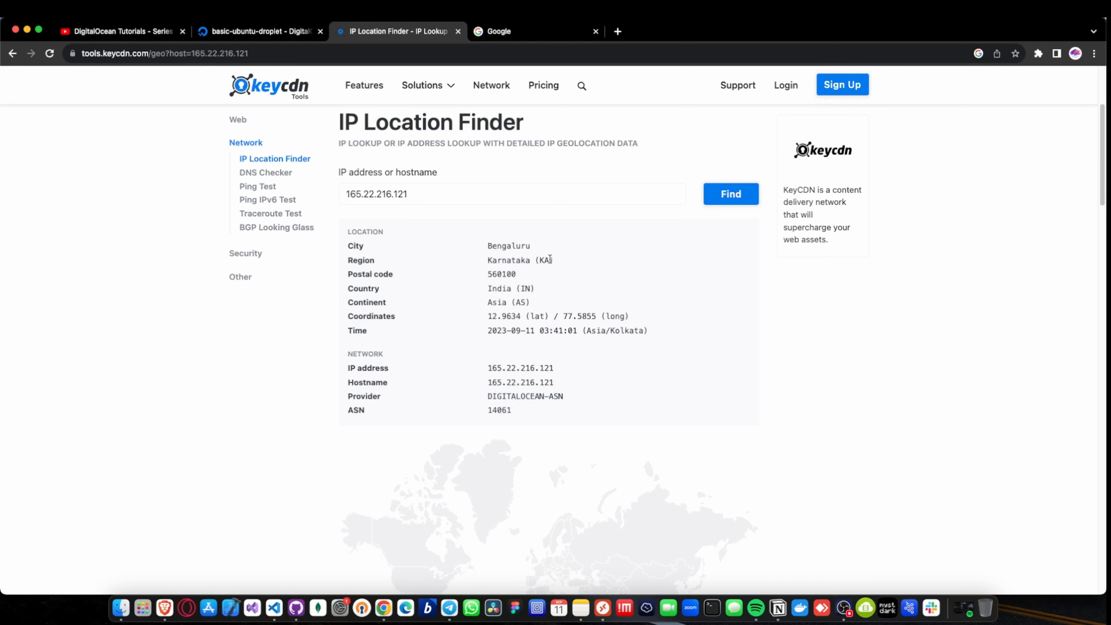
{"action": "left_click_drag", "start_coordinate": [487, 247], "coordinate": [532, 329]}
{"action": "left_click", "coordinate": [542, 338]}
{"action": "scroll", "coordinate": [544, 342], "scroll_direction": "down", "scroll_amount": 2}
{"action": "scroll", "coordinate": [544, 340], "scroll_direction": "down", "scroll_amount": 3}
{"action": "scroll", "coordinate": [357, 115], "scroll_direction": "up", "scroll_amount": 10}
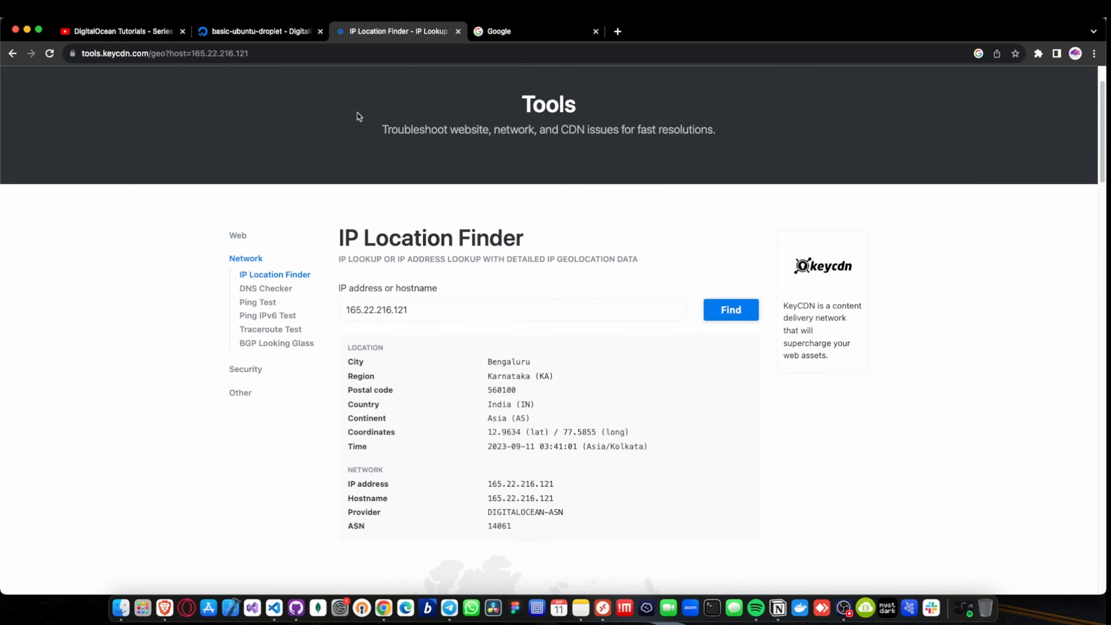
Return to the DigitalOcean Droplet page and review its CPU, load, memory, disk and bandwidth graphs
{"action": "key", "text": "ctrl+shift+Tab"}
{"action": "scroll", "coordinate": [596, 310], "scroll_direction": "down", "scroll_amount": 15}
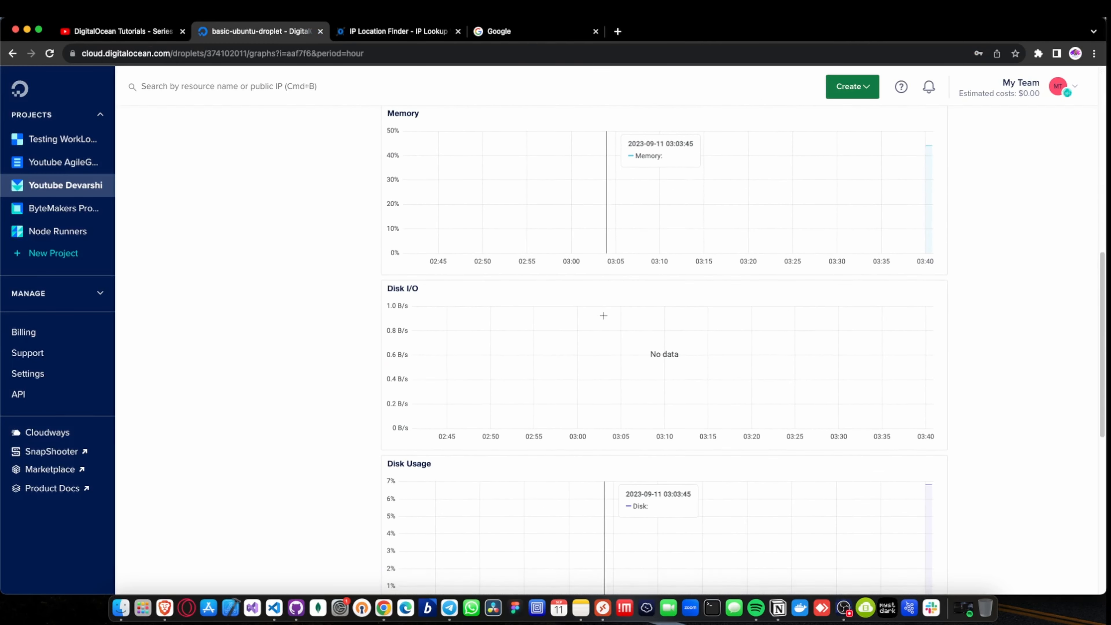
{"action": "scroll", "coordinate": [604, 315], "scroll_direction": "up", "scroll_amount": 2}
{"action": "scroll", "coordinate": [603, 315], "scroll_direction": "down", "scroll_amount": 5}
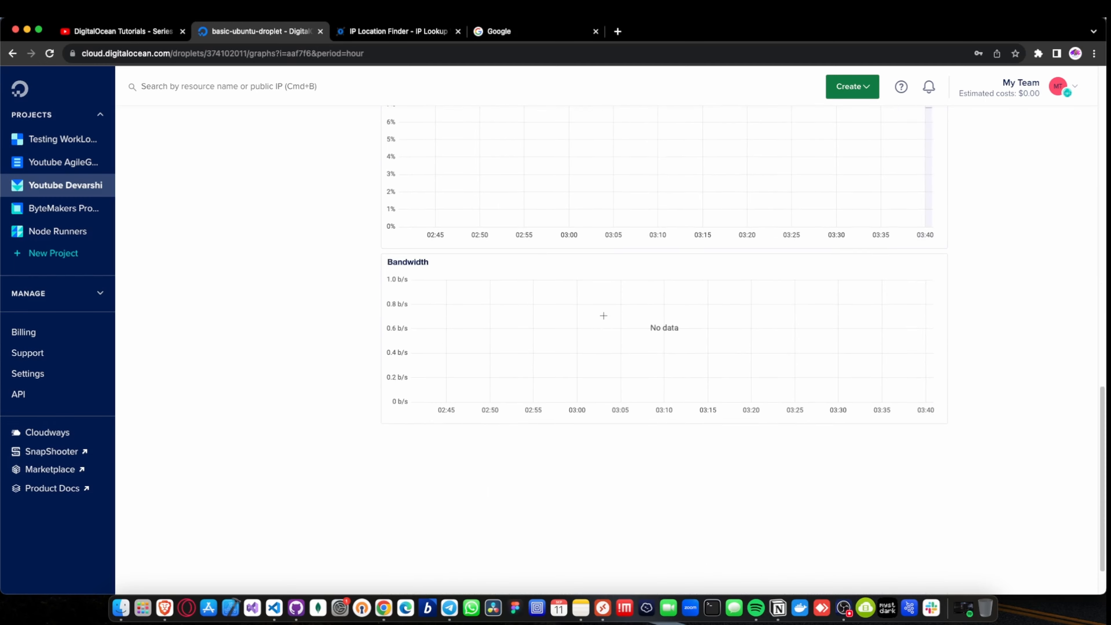
{"action": "scroll", "coordinate": [603, 315], "scroll_direction": "up", "scroll_amount": 6}
{"action": "scroll", "coordinate": [603, 315], "scroll_direction": "up", "scroll_amount": 12}
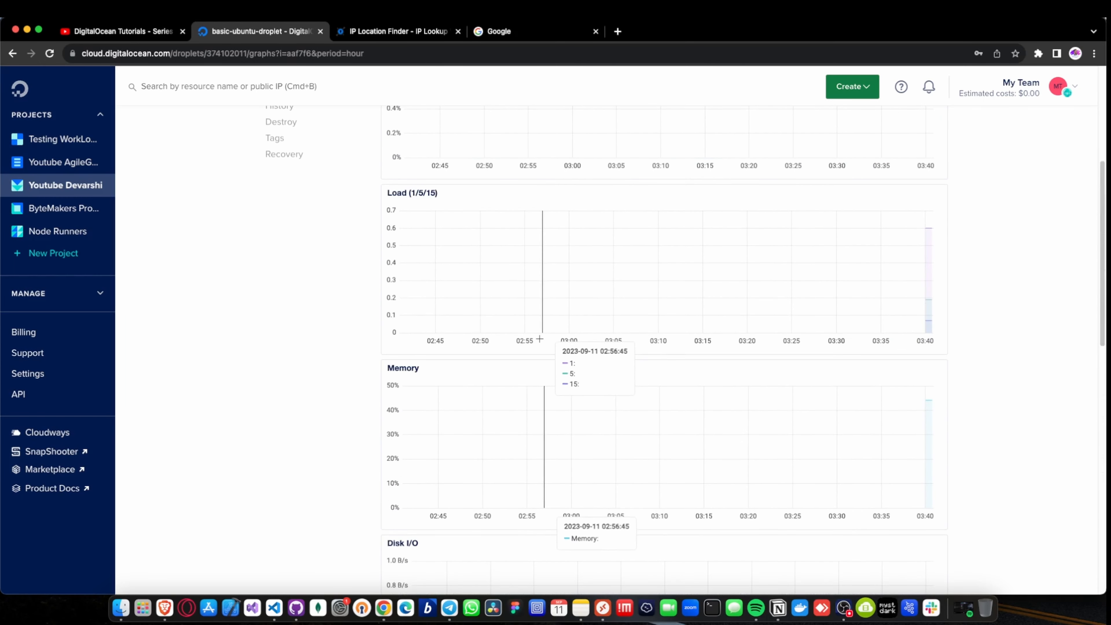
{"action": "scroll", "coordinate": [481, 308], "scroll_direction": "up", "scroll_amount": 2}
{"action": "scroll", "coordinate": [486, 319], "scroll_direction": "down", "scroll_amount": 15}
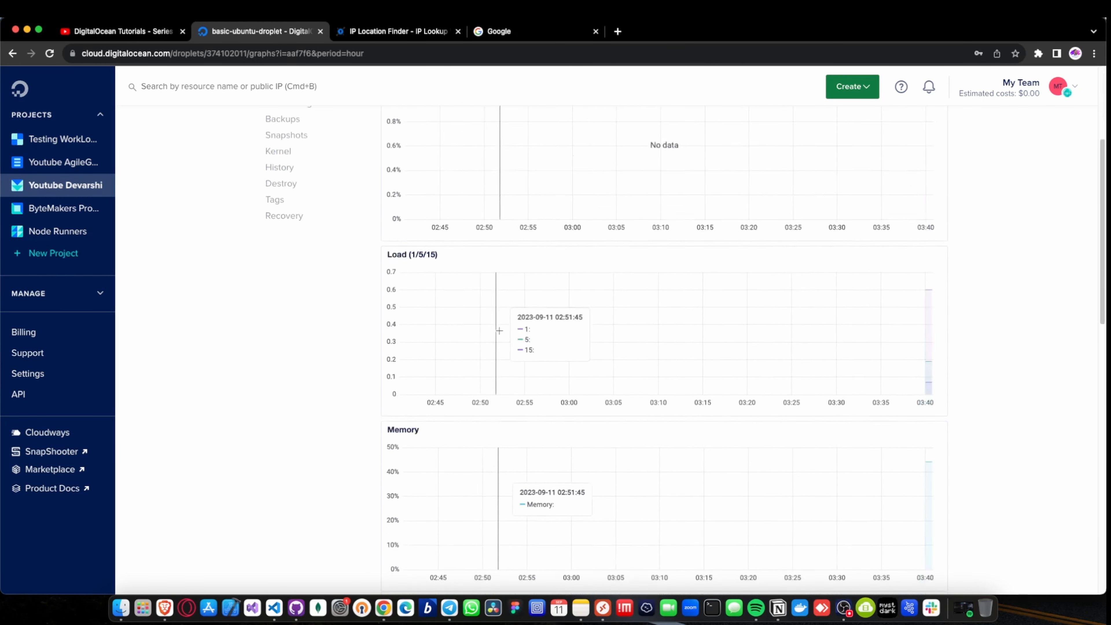
{"action": "scroll", "coordinate": [493, 336], "scroll_direction": "down", "scroll_amount": 3}
{"action": "scroll", "coordinate": [492, 336], "scroll_direction": "up", "scroll_amount": 10}
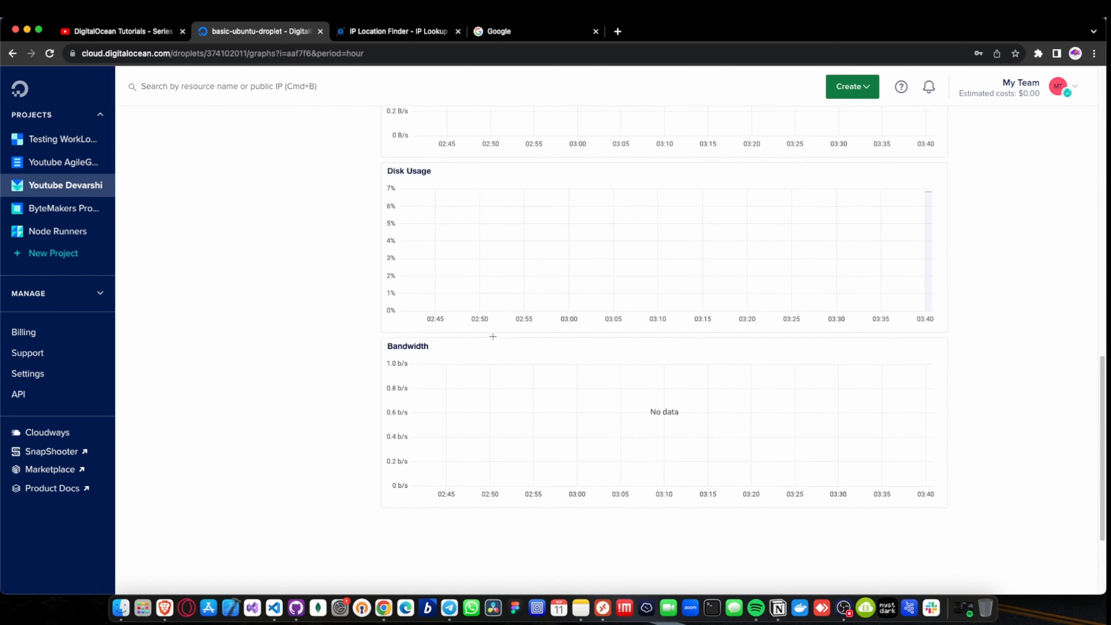
{"action": "scroll", "coordinate": [492, 336], "scroll_direction": "up", "scroll_amount": 10}
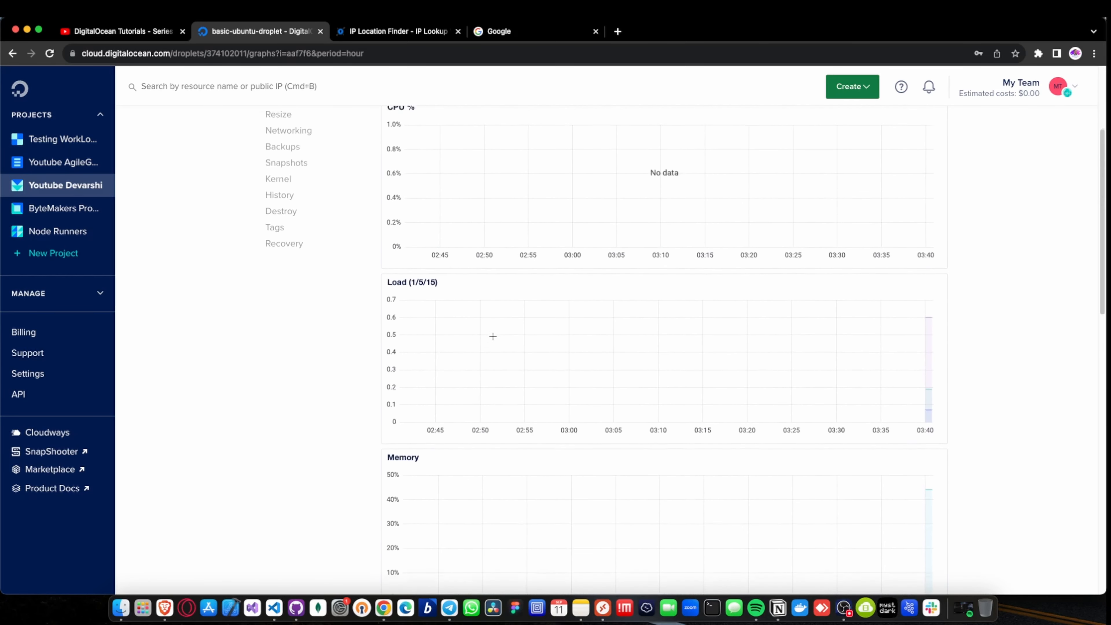
{"action": "scroll", "coordinate": [493, 336], "scroll_direction": "up", "scroll_amount": 3}
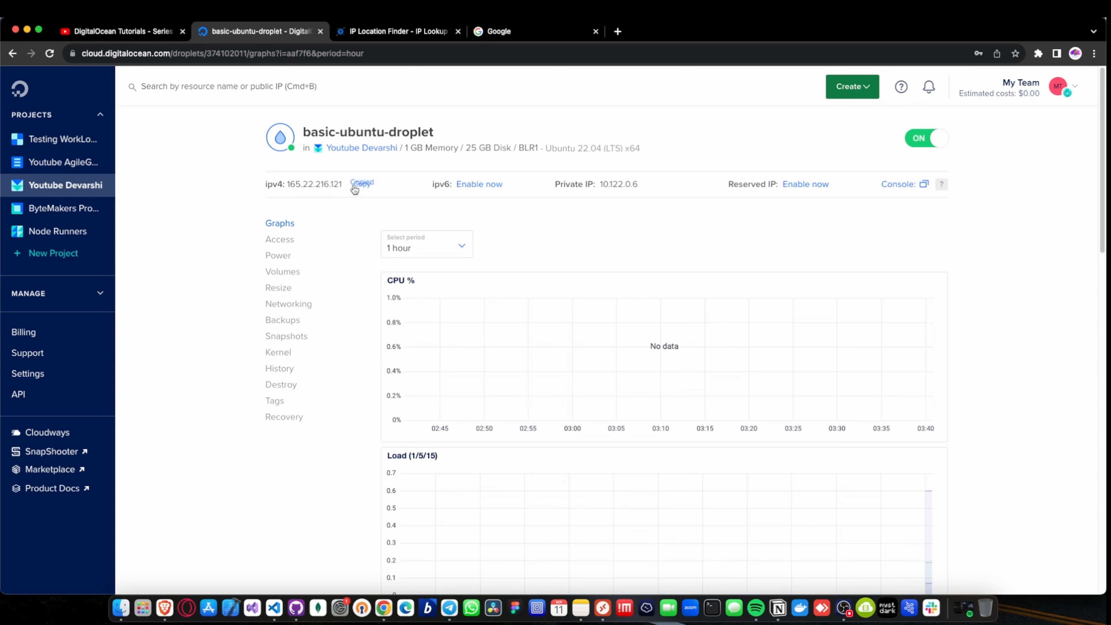
Switch to Terminal and enlarge its text by five zoom levels
{"action": "left_click", "coordinate": [712, 609]}
{"action": "key", "text": "super+plus"}
{"action": "key", "text": "super+plus"}
{"action": "key", "text": "super+plus"}
{"action": "key", "text": "super+plus"}
{"action": "key", "text": "super+plus"}
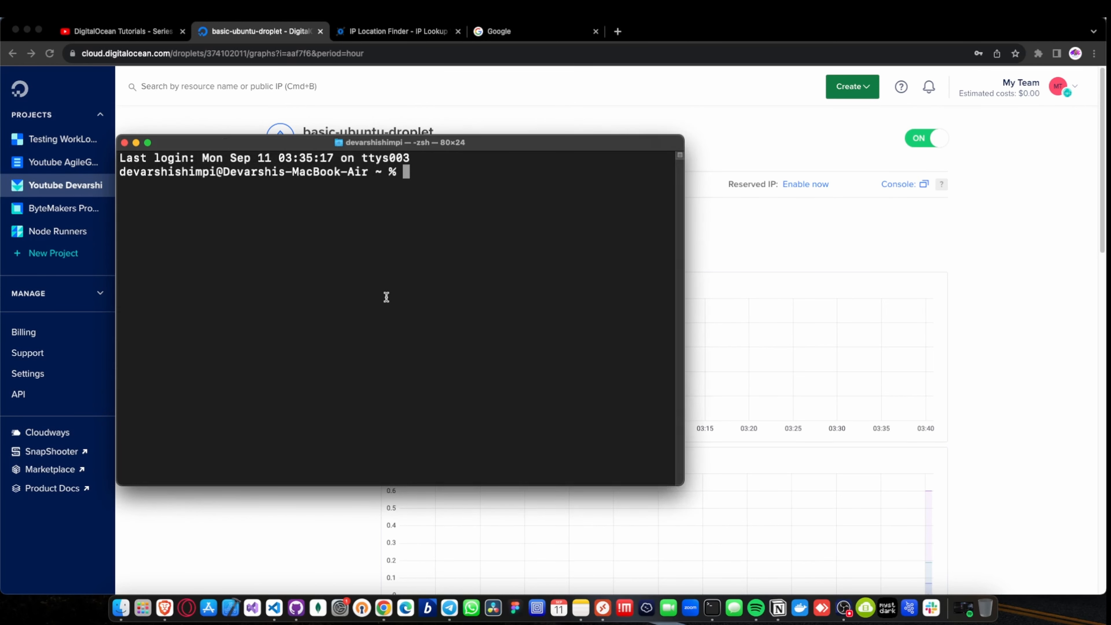
{"action": "type", "text": "ssh root@"}
{"action": "key", "text": "super+v"}
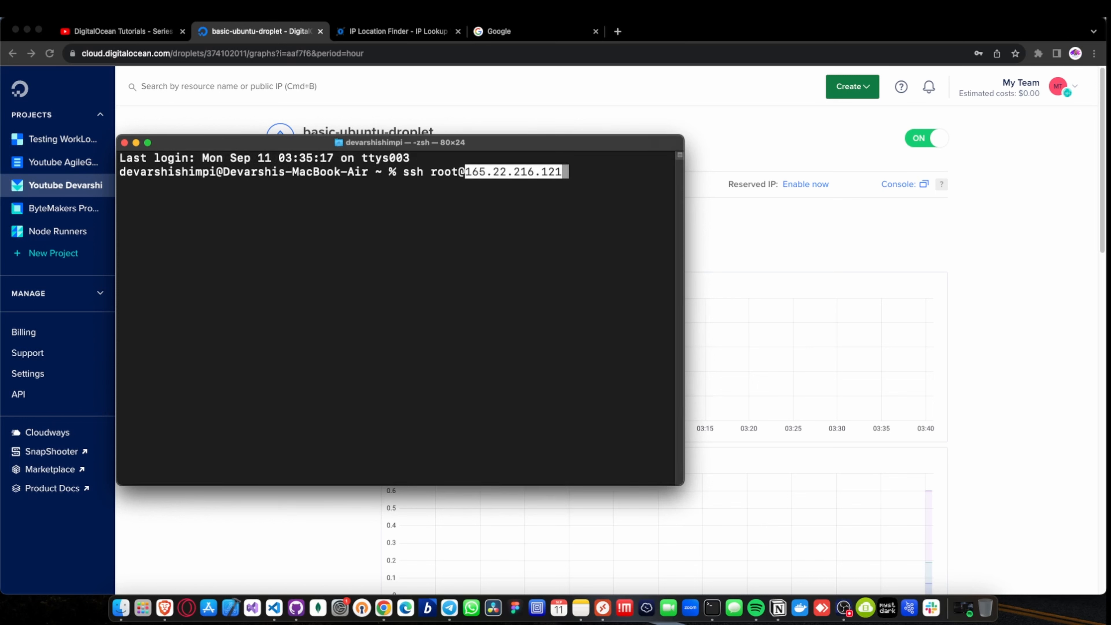
{"action": "key", "text": "Return"}
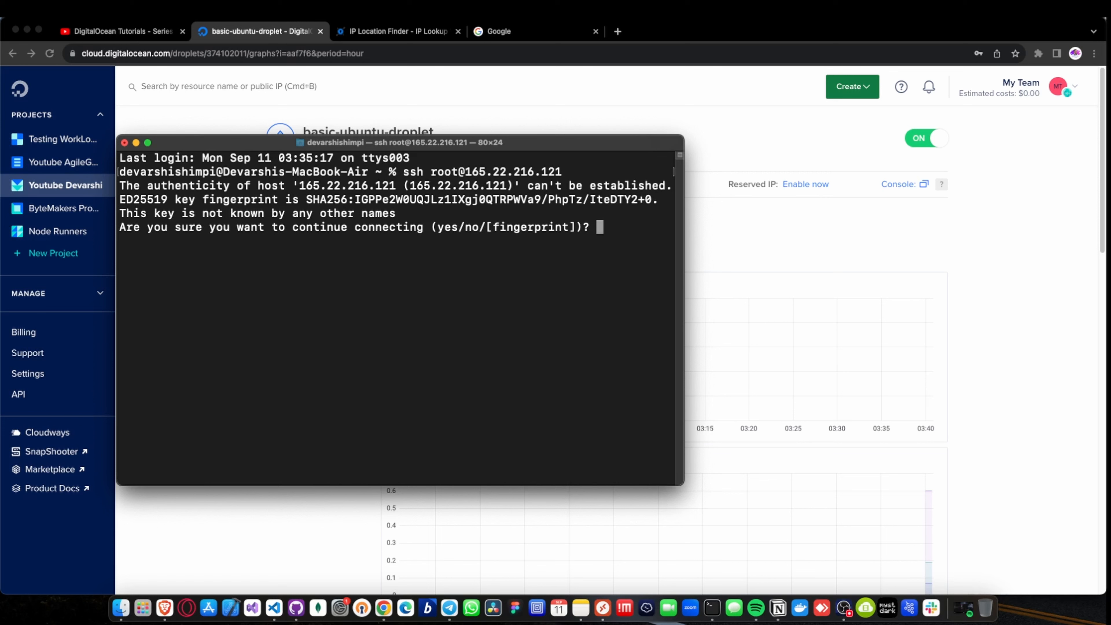
{"action": "type", "text": "yes"}
{"action": "key", "text": "Return"}
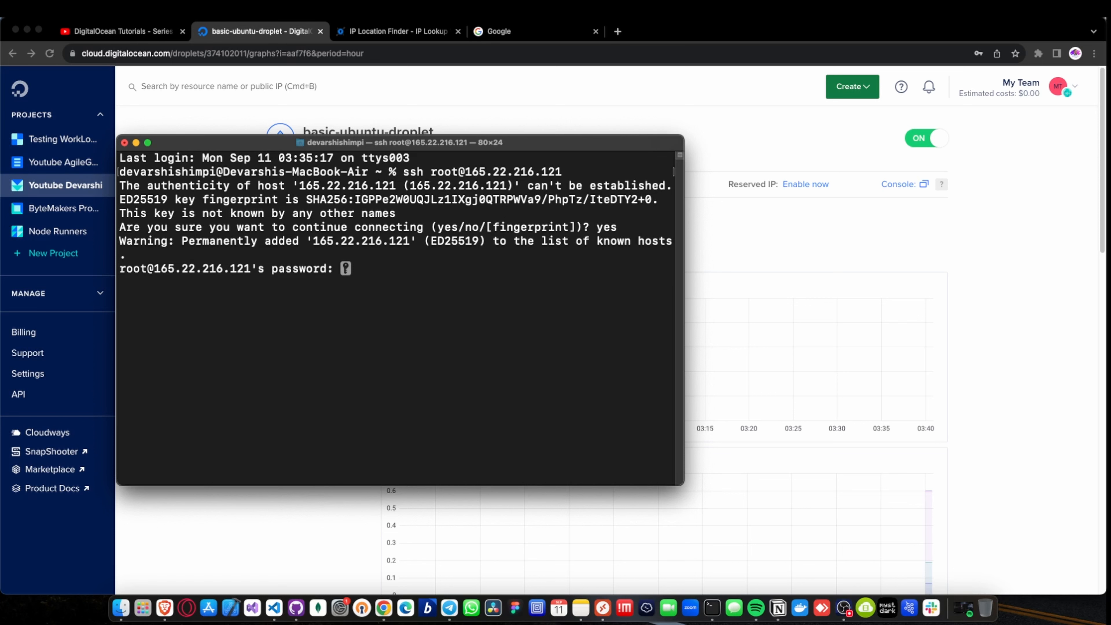
{"action": "key", "text": "Return"}
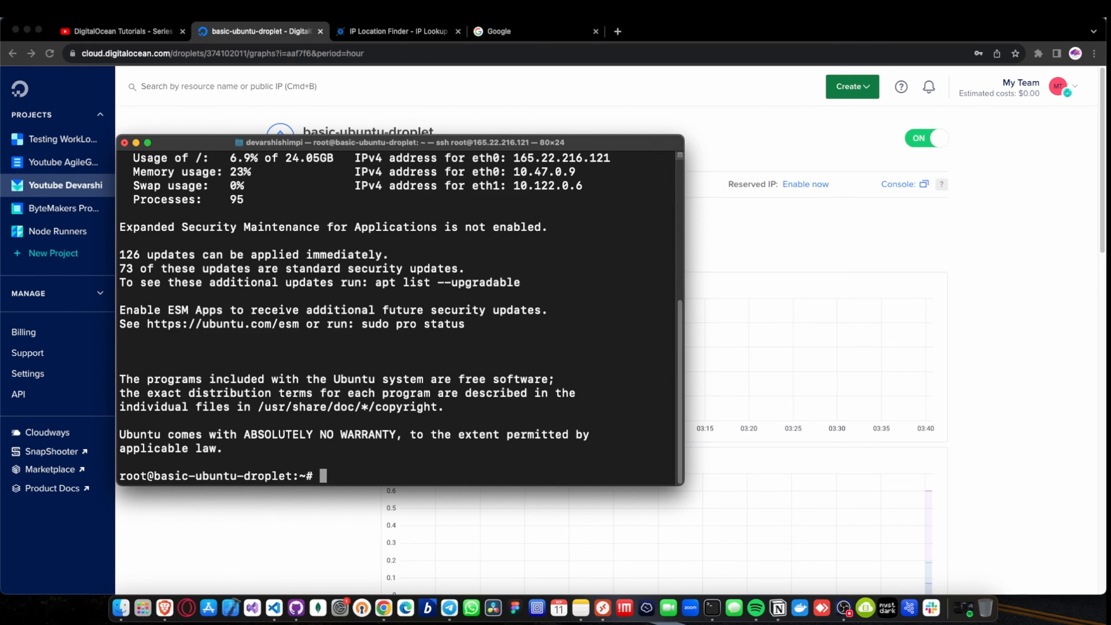
Update the package lists and upgrade all packages on the Droplet with apt update && apt upgrade -y
{"action": "left_click", "coordinate": [995, 232]}
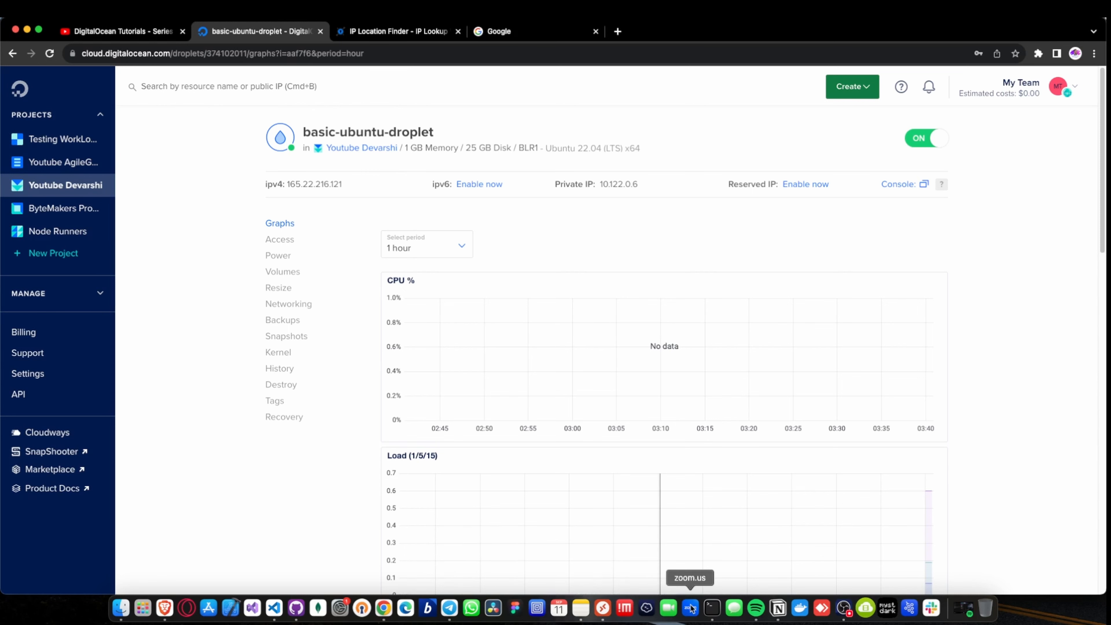
{"action": "left_click", "coordinate": [712, 607]}
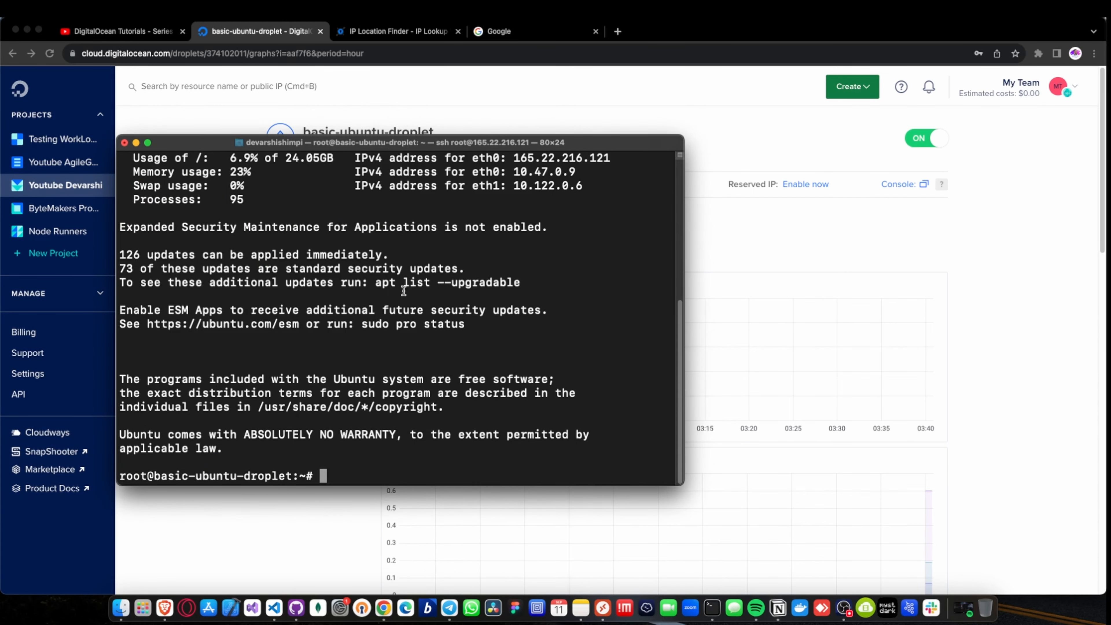
{"action": "type", "text": "apt update &"}
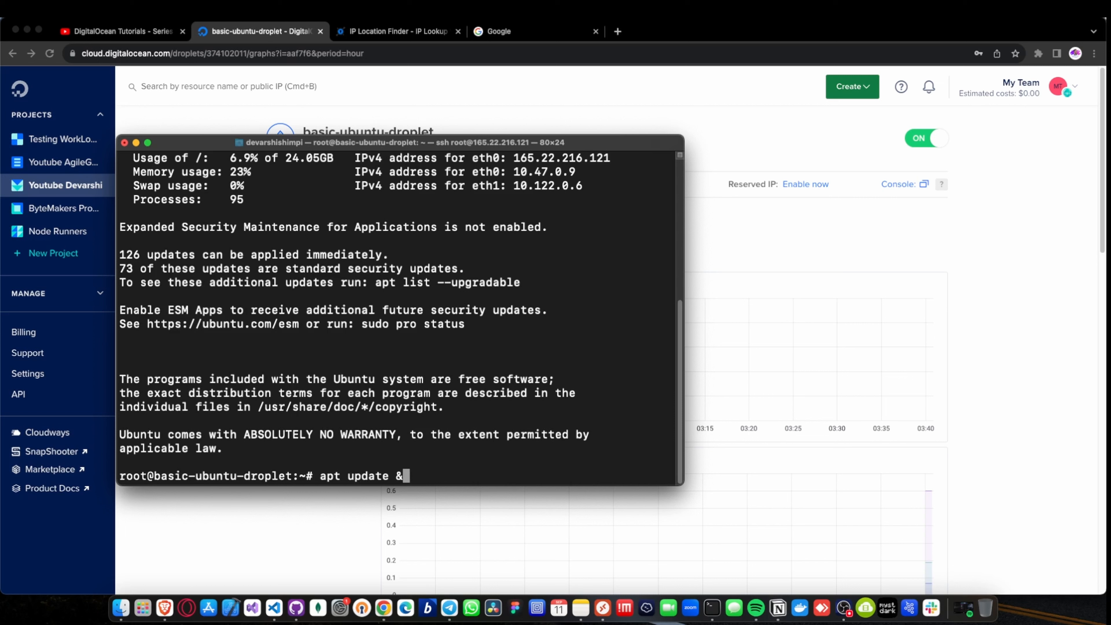
{"action": "type", "text": "& apt up"}
{"action": "key", "text": "BackSpace"}
{"action": "key", "text": "BackSpace"}
{"action": "key", "text": "BackSpace"}
{"action": "type", "text": "t upgrade -y"}
{"action": "key", "text": "Return"}
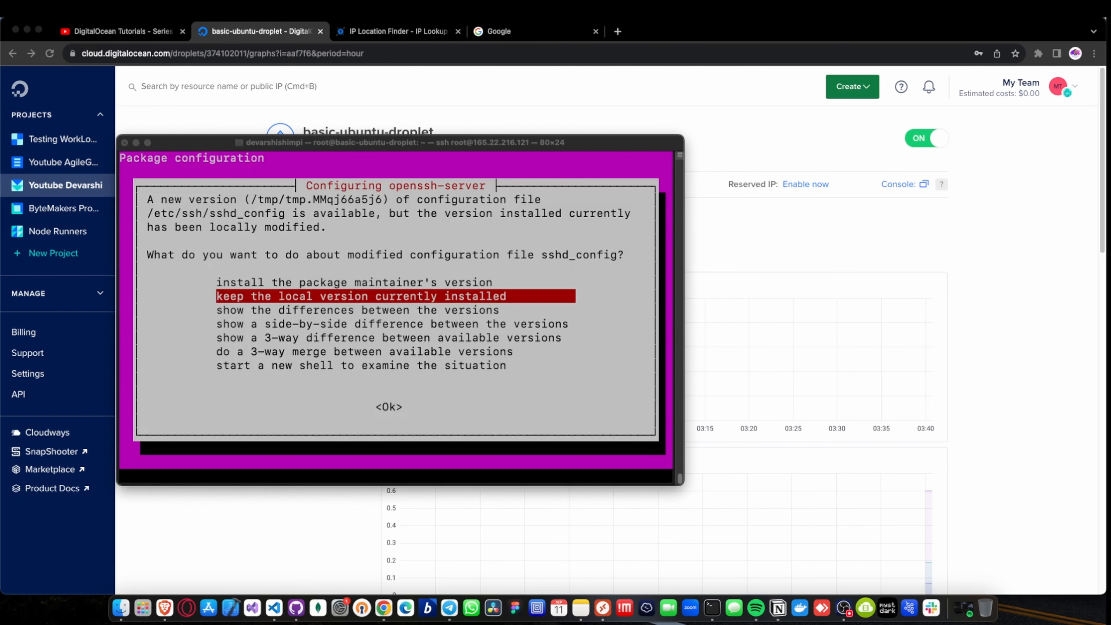
Keep the local version of sshd_config, and accept the pending kernel notice and the default service restart selection
{"action": "left_click", "coordinate": [257, 413]}
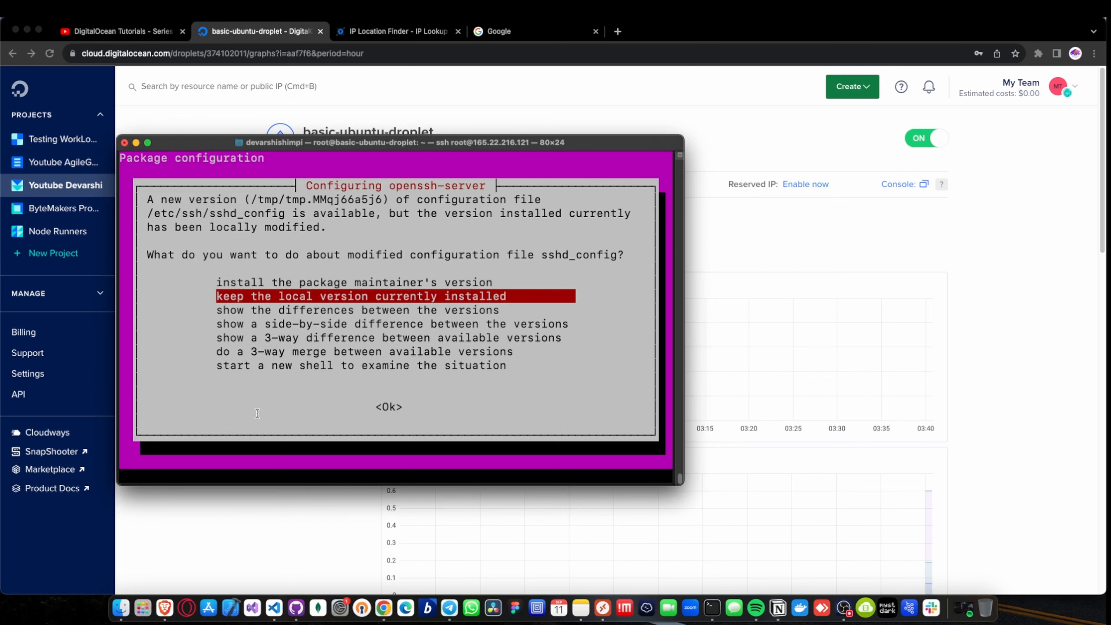
{"action": "key", "text": "Return"}
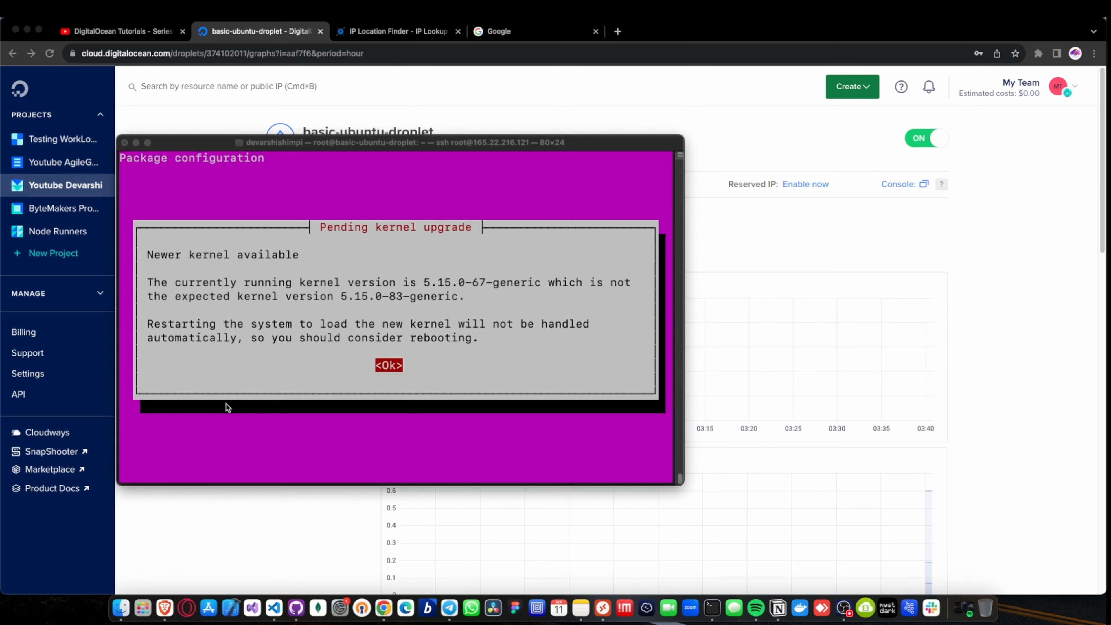
{"action": "left_click", "coordinate": [440, 352]}
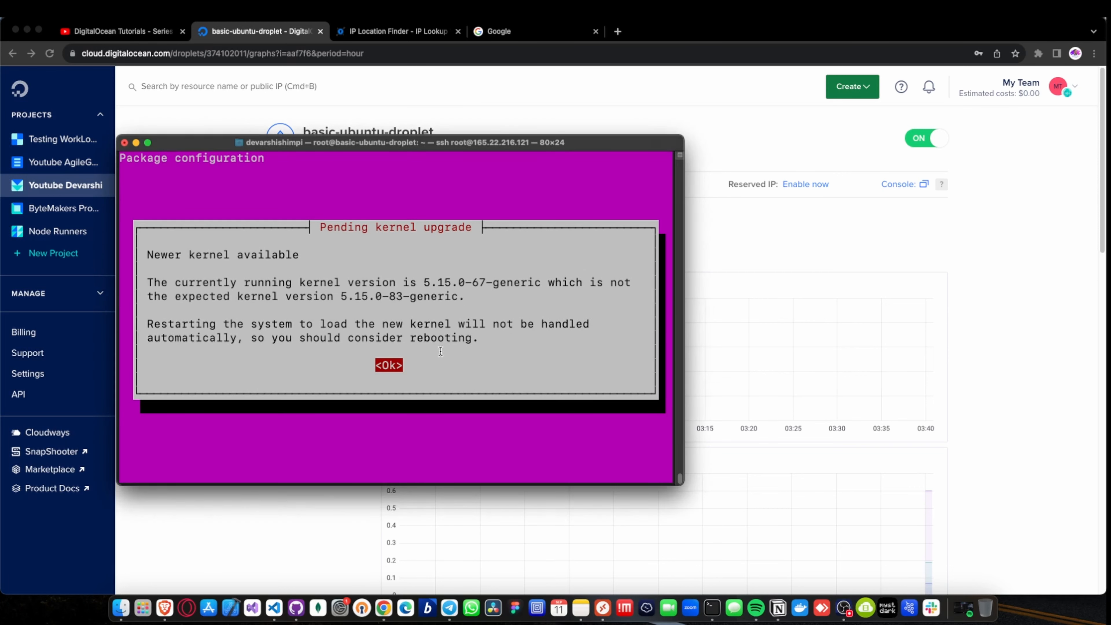
{"action": "key", "text": "Return"}
{"action": "key", "text": "Return"}
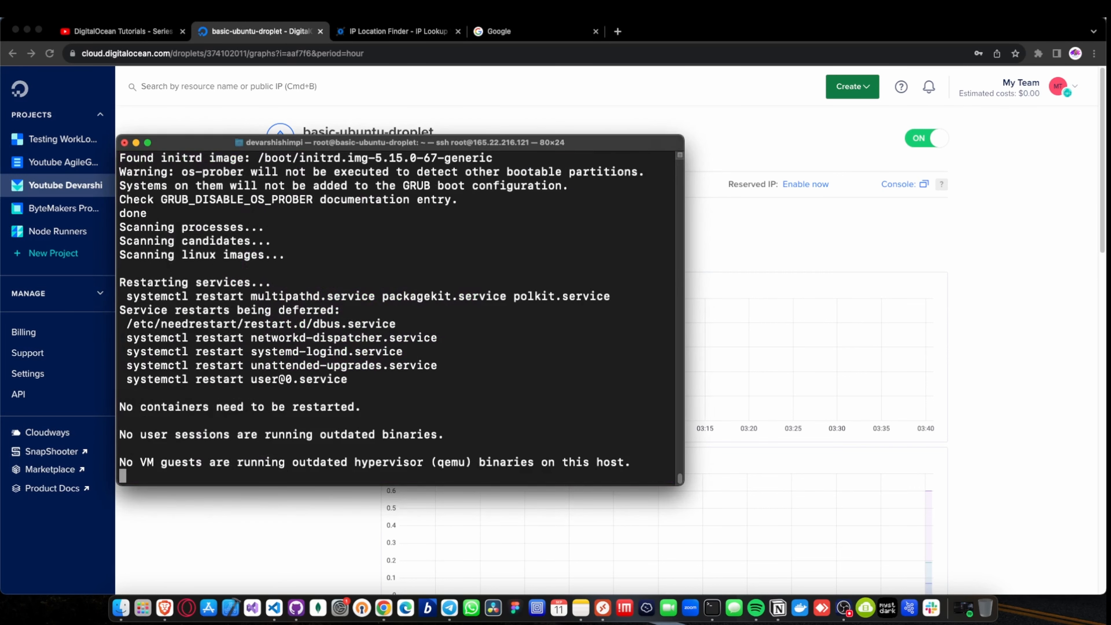
Install neofetch with apt, answering Y to continue and accepting the kernel notice and the default service restart selection
{"action": "type", "text": "ap"}
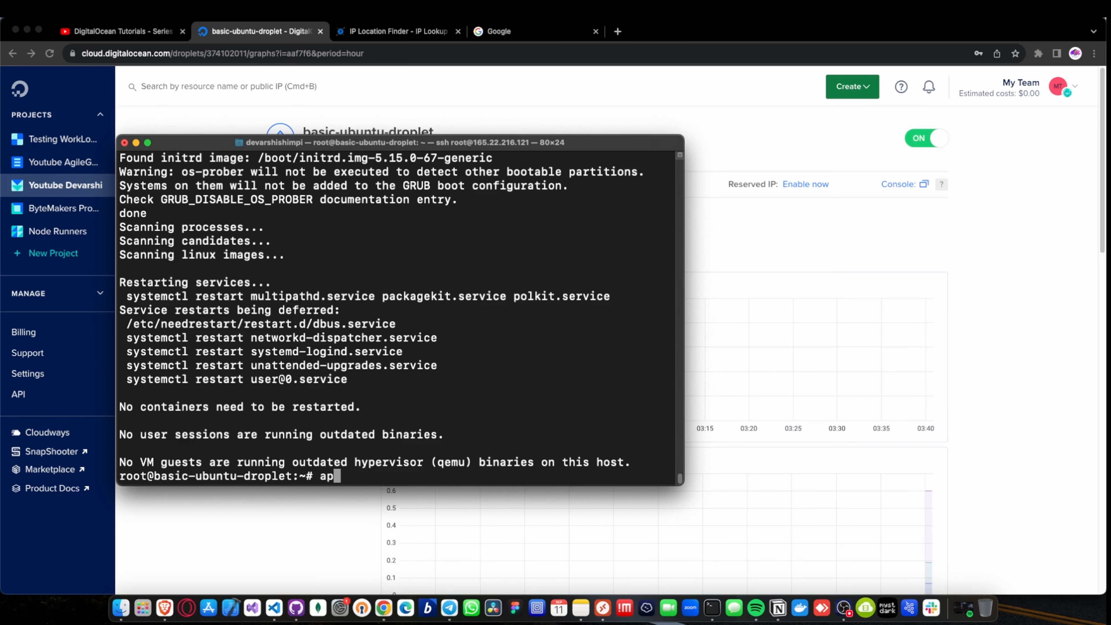
{"action": "type", "text": "t install neofetch"}
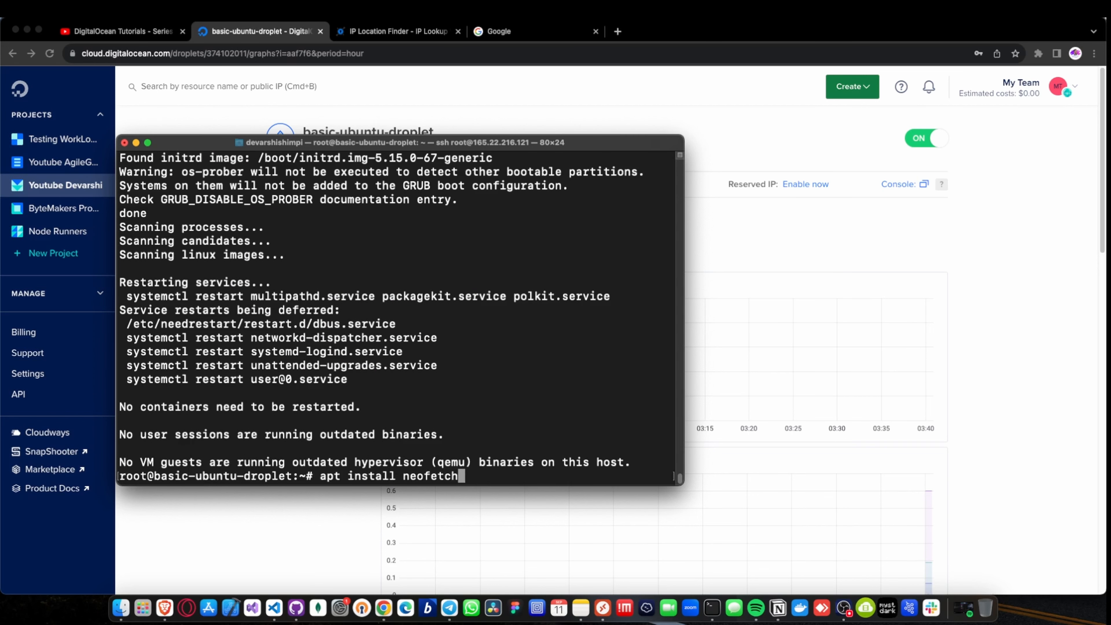
{"action": "key", "text": "Return"}
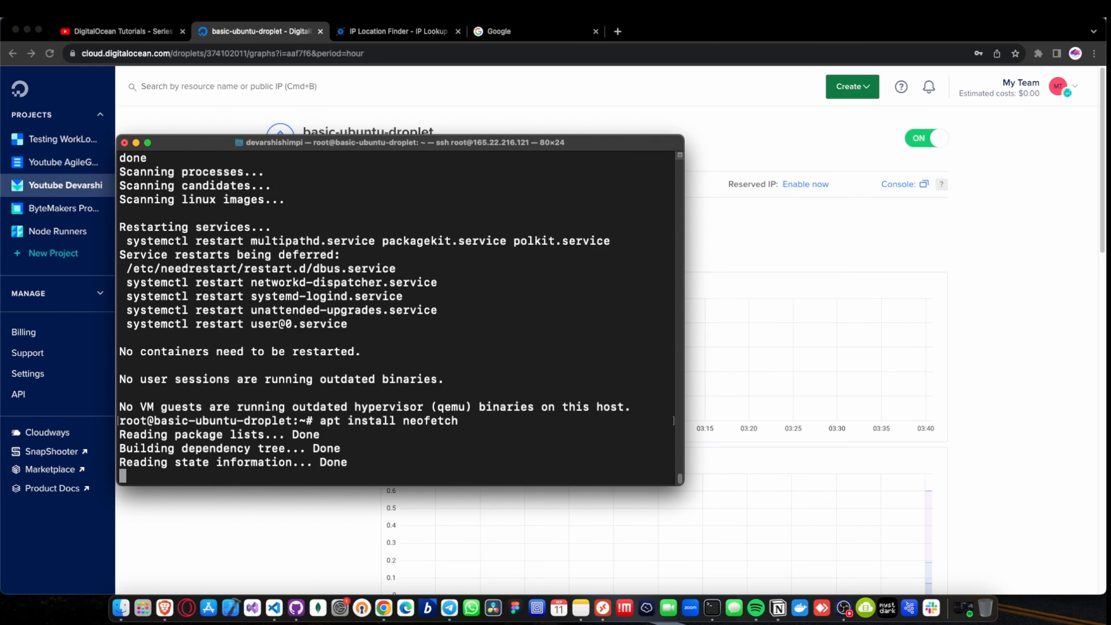
{"action": "type", "text": "Y"}
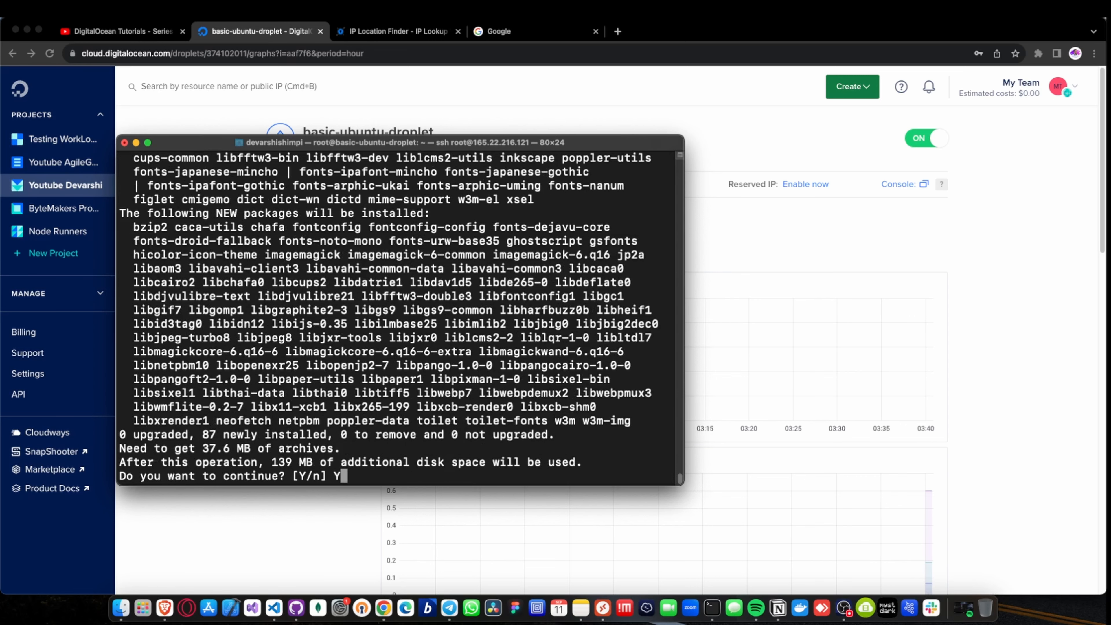
{"action": "key", "text": "Return"}
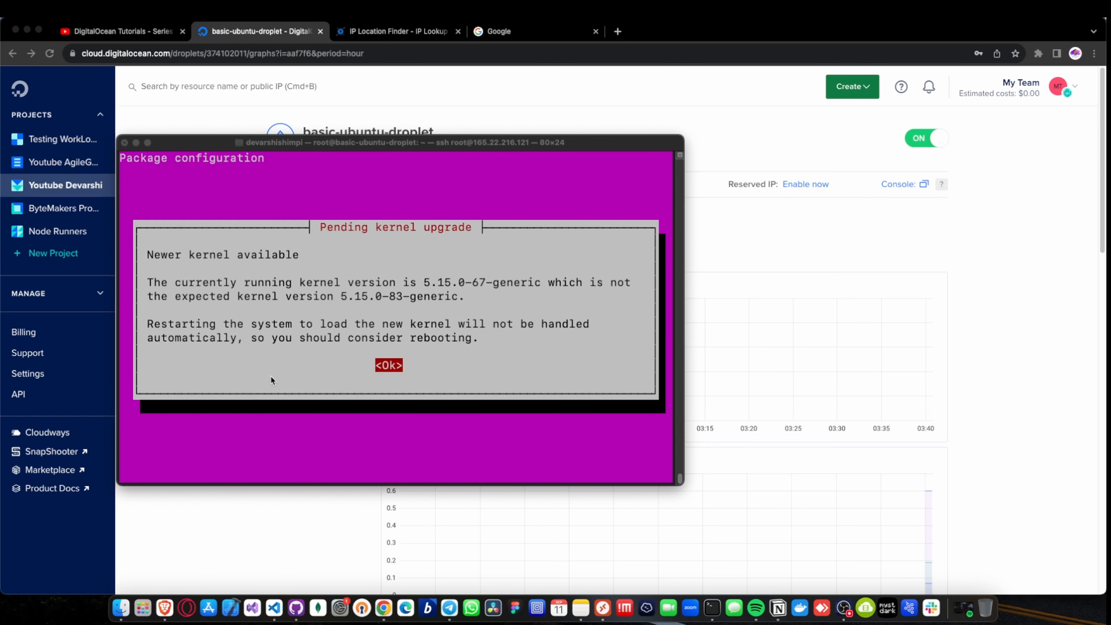
{"action": "left_click", "coordinate": [308, 333]}
{"action": "key", "text": "Return"}
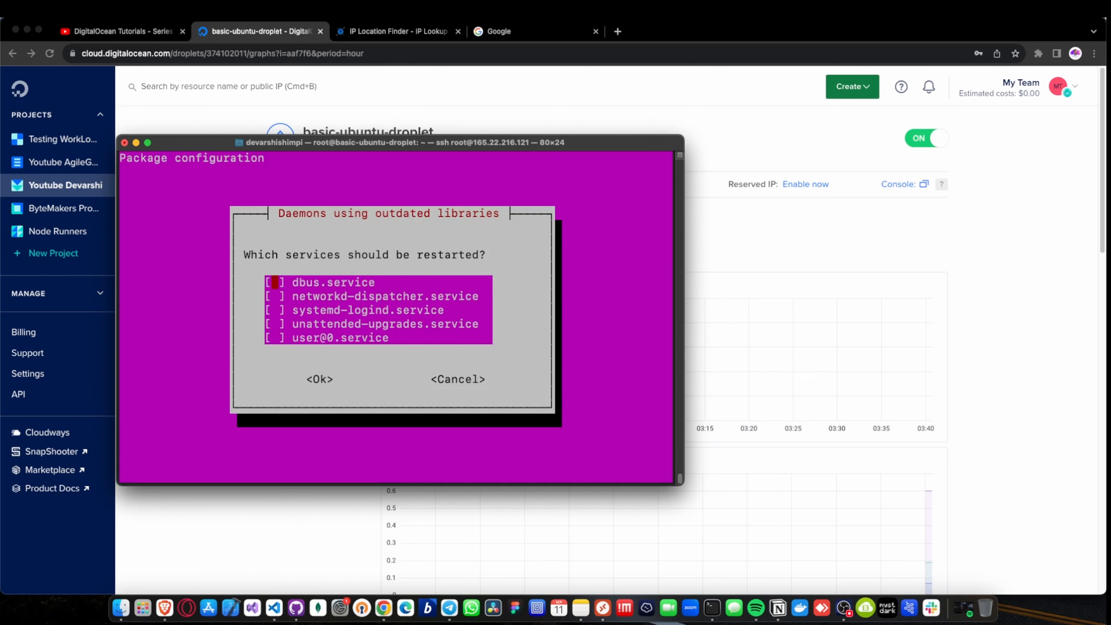
{"action": "key", "text": "Return"}
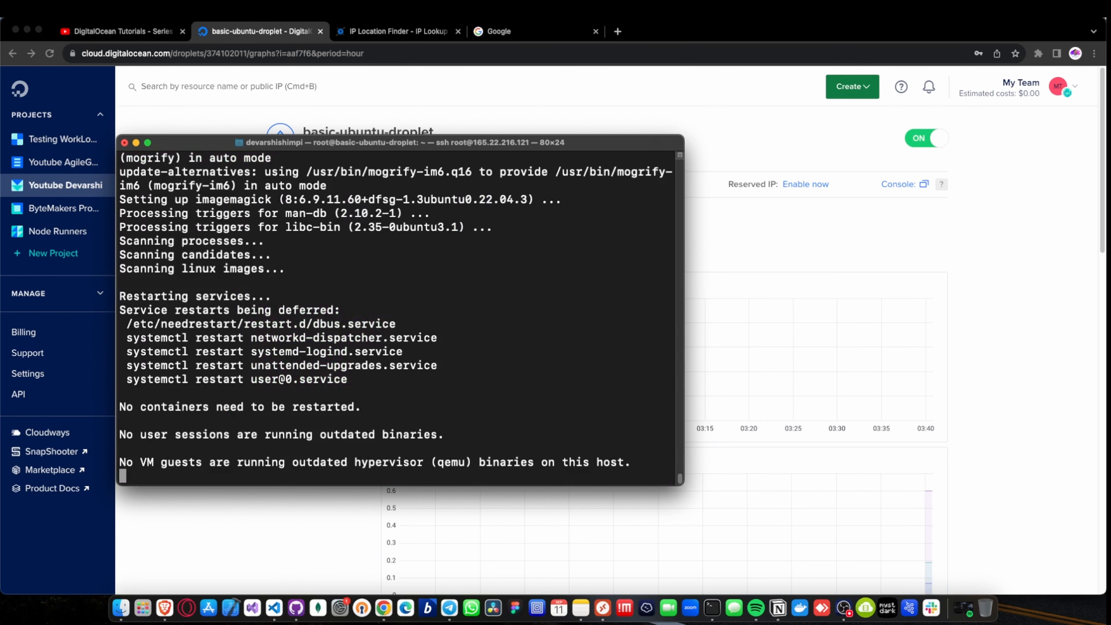
Run neofetch and examine the Droplet's uptime, CPU and memory entries
{"action": "type", "text": "neofetch"}
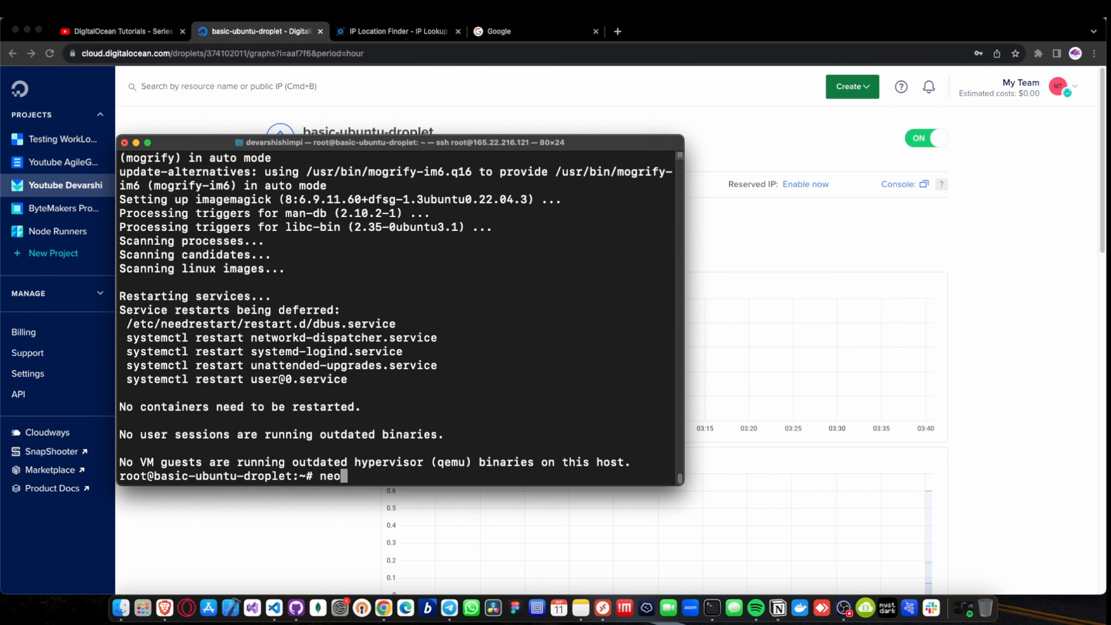
{"action": "key", "text": "Return"}
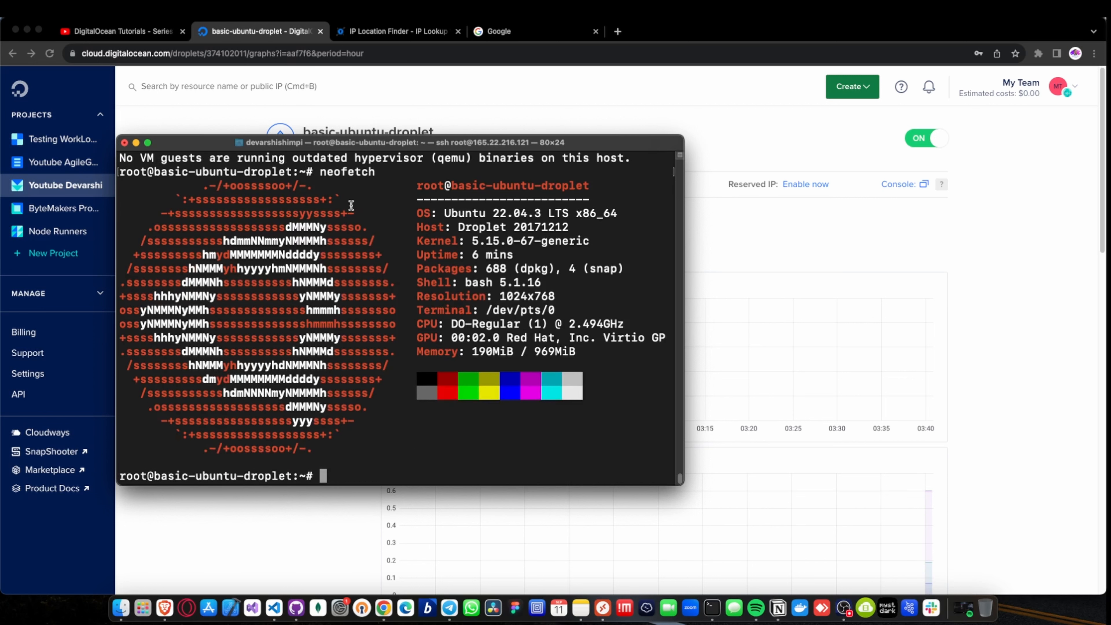
{"action": "left_click_drag", "start_coordinate": [470, 258], "coordinate": [513, 255]}
{"action": "left_click", "coordinate": [512, 255]}
{"action": "left_click_drag", "start_coordinate": [624, 325], "coordinate": [571, 350]}
{"action": "left_click", "coordinate": [454, 326]}
{"action": "left_click", "coordinate": [571, 350]}
Run htop to view the Droplet's processes and resource usage, and quit it
{"action": "type", "text": "htop"}
{"action": "key", "text": "Return"}
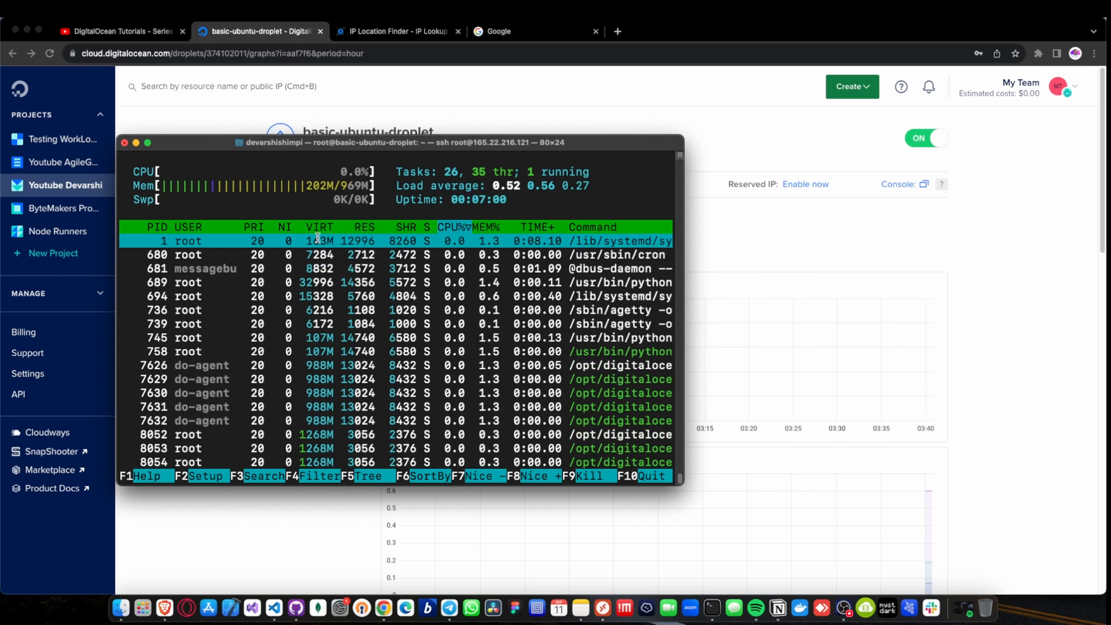
{"action": "key", "text": "q"}
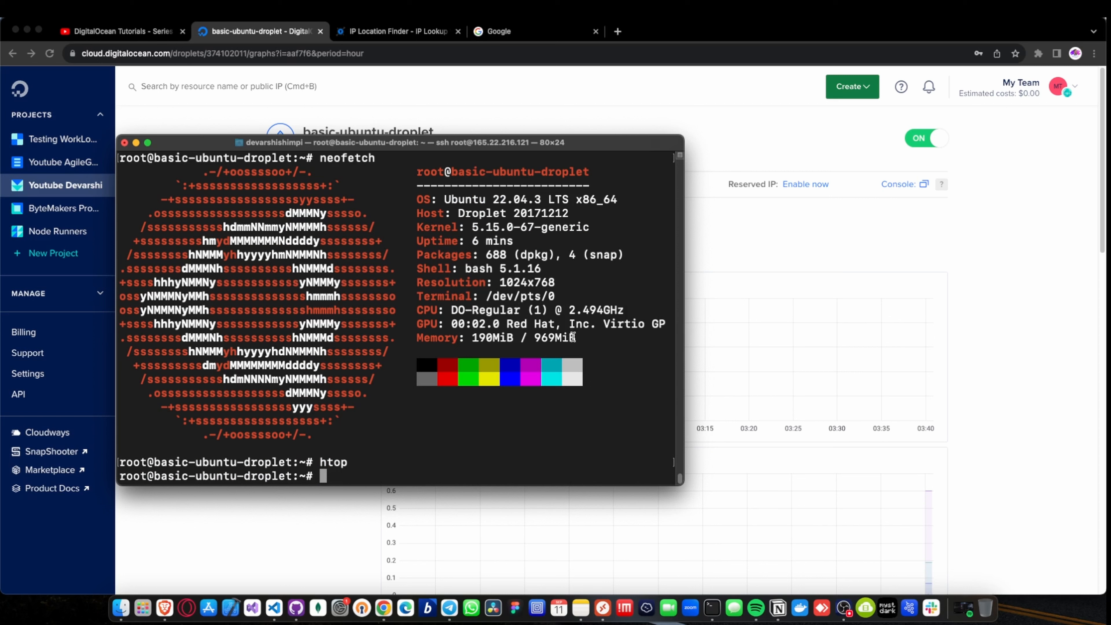
Review the total memory and CPU speed in the neofetch output again
{"action": "left_click_drag", "start_coordinate": [575, 337], "coordinate": [536, 338]}
{"action": "left_click", "coordinate": [537, 338]}
{"action": "left_click_drag", "start_coordinate": [623, 311], "coordinate": [522, 311]}
{"action": "left_click", "coordinate": [522, 311]}
Switch to the browser, glance at the IP Location Finder, and examine the Droplet's refreshed CPU, load, memory, disk and bandwidth graphs
{"action": "left_click", "coordinate": [957, 330]}
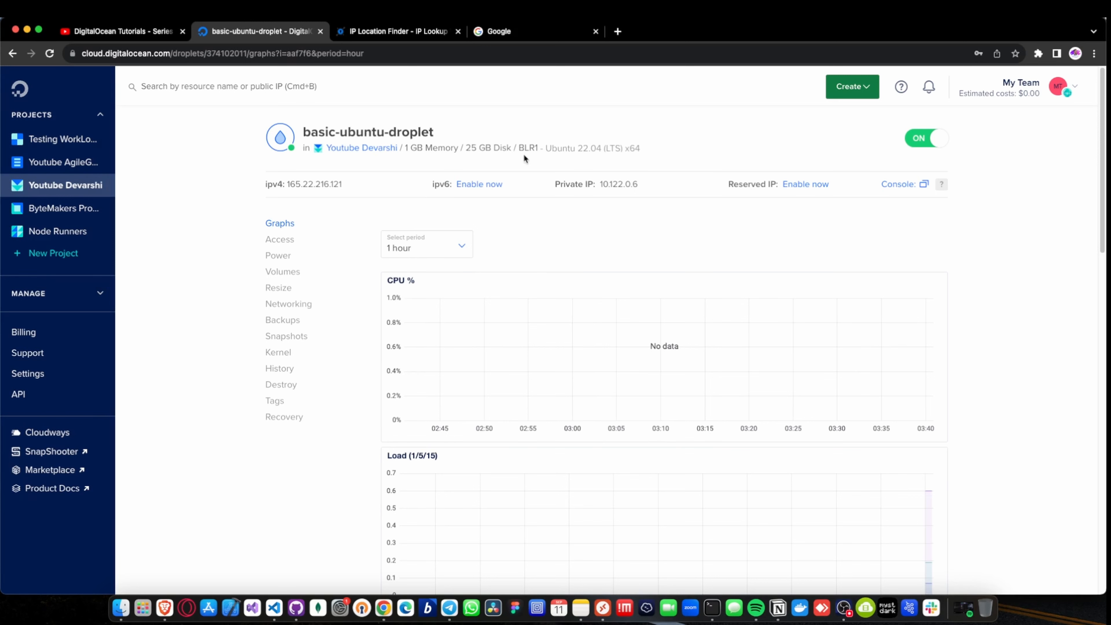
{"action": "left_click", "coordinate": [391, 30]}
{"action": "left_click", "coordinate": [308, 35]}
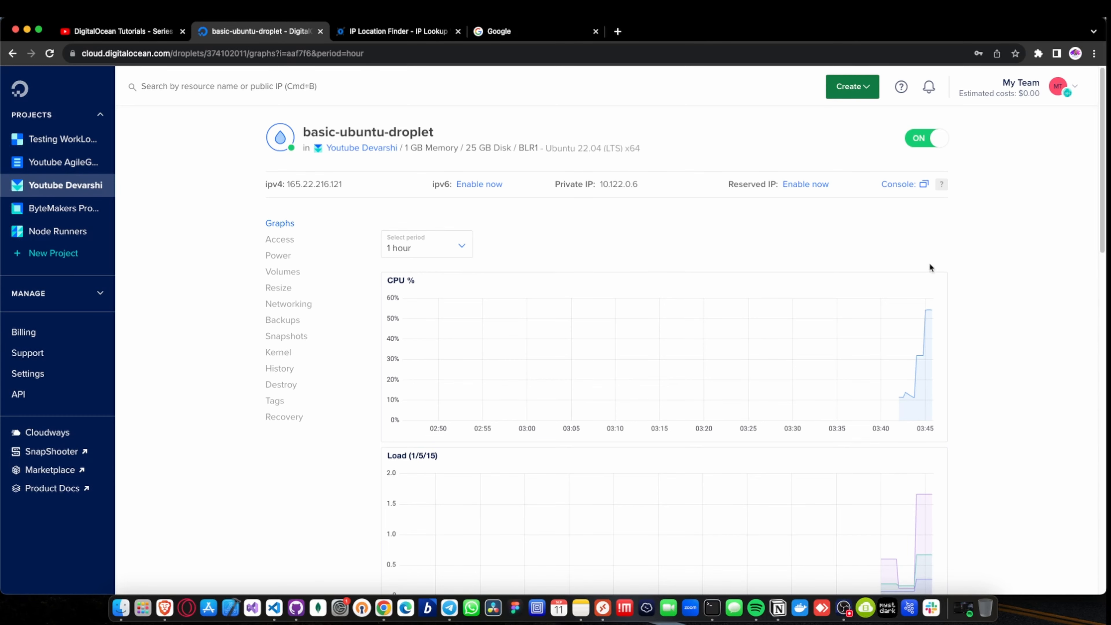
{"action": "scroll", "coordinate": [929, 264], "scroll_direction": "down", "scroll_amount": 2}
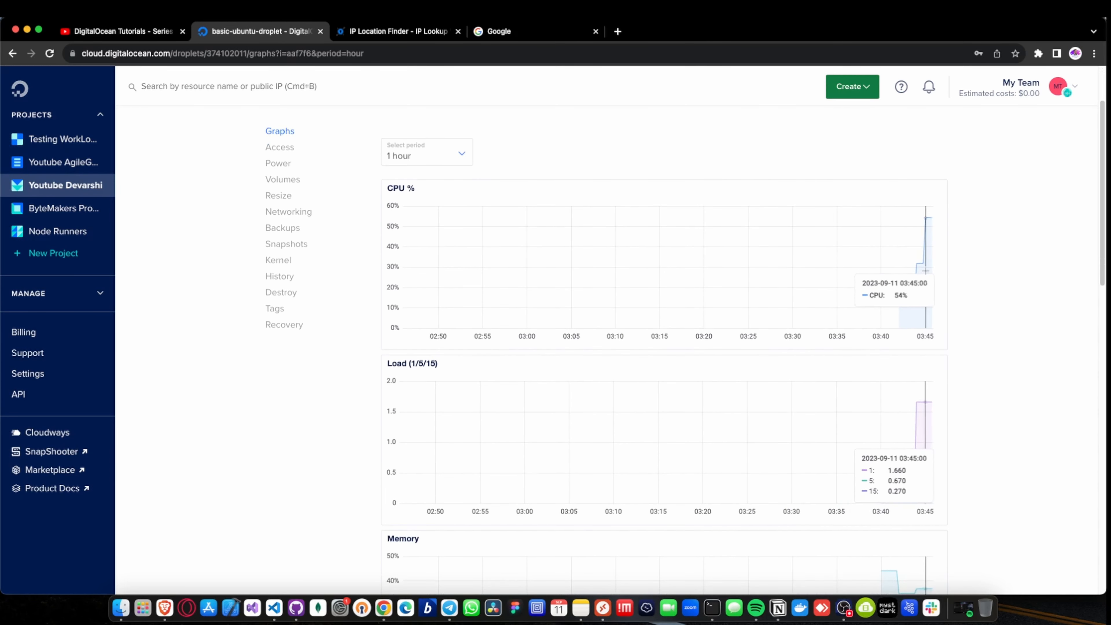
{"action": "scroll", "coordinate": [890, 371], "scroll_direction": "down", "scroll_amount": 5}
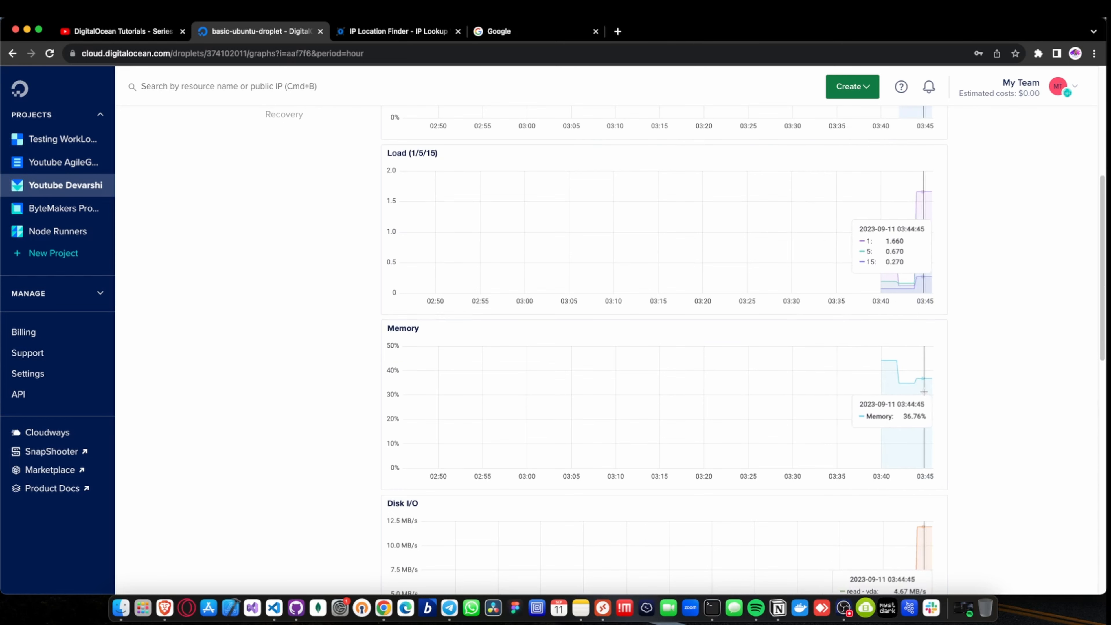
{"action": "scroll", "coordinate": [914, 389], "scroll_direction": "down", "scroll_amount": 4}
{"action": "scroll", "coordinate": [927, 390], "scroll_direction": "down", "scroll_amount": 8}
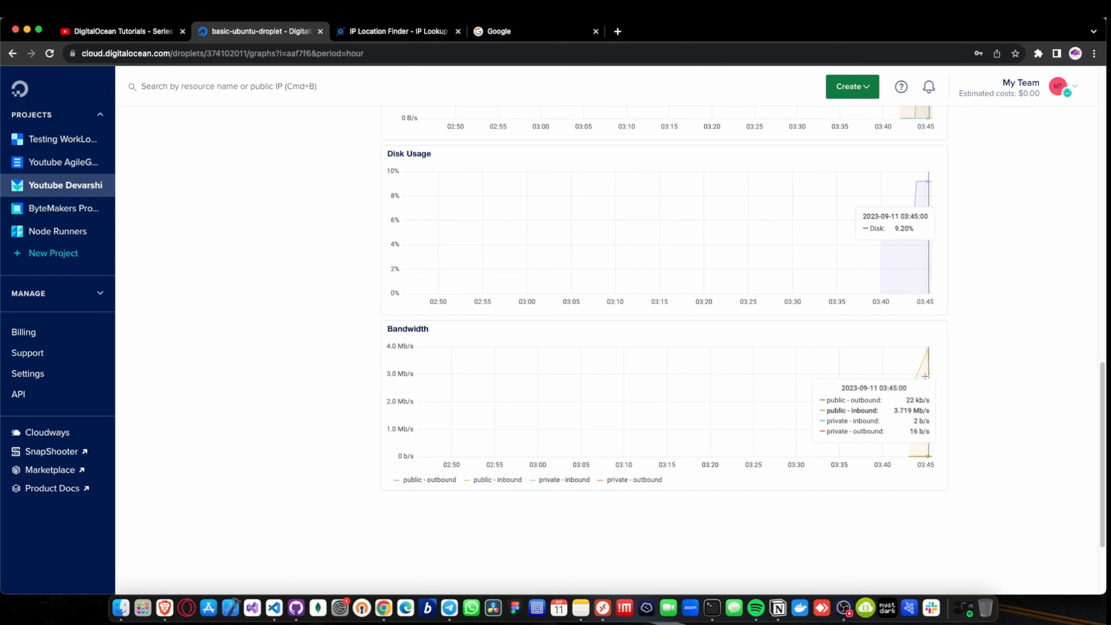
{"action": "scroll", "coordinate": [954, 355], "scroll_direction": "up", "scroll_amount": 5}
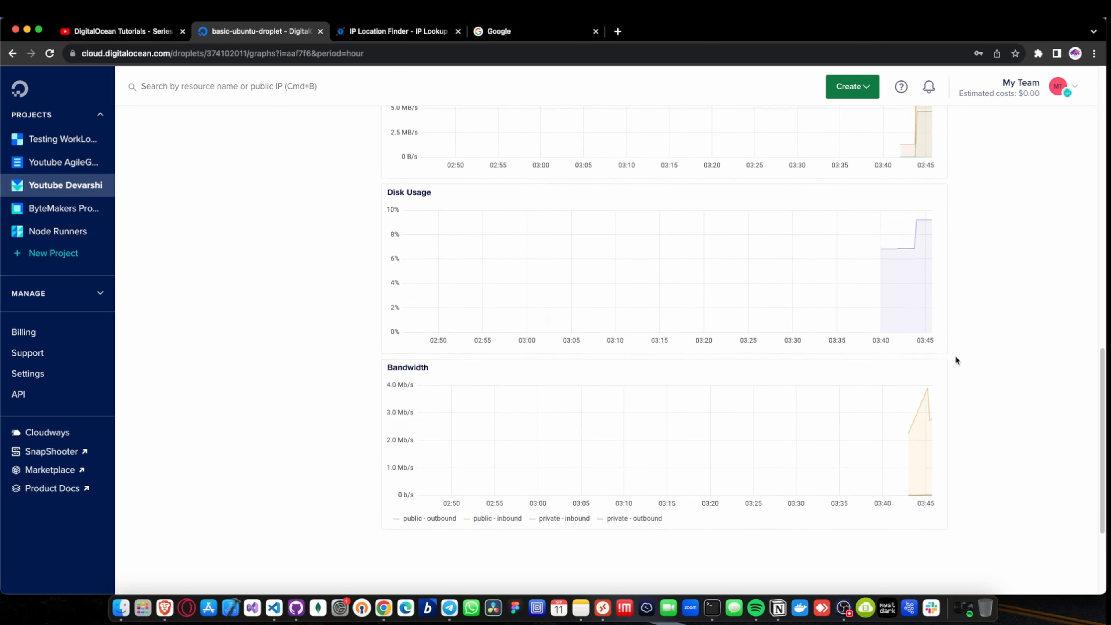
{"action": "scroll", "coordinate": [954, 355], "scroll_direction": "up", "scroll_amount": 14}
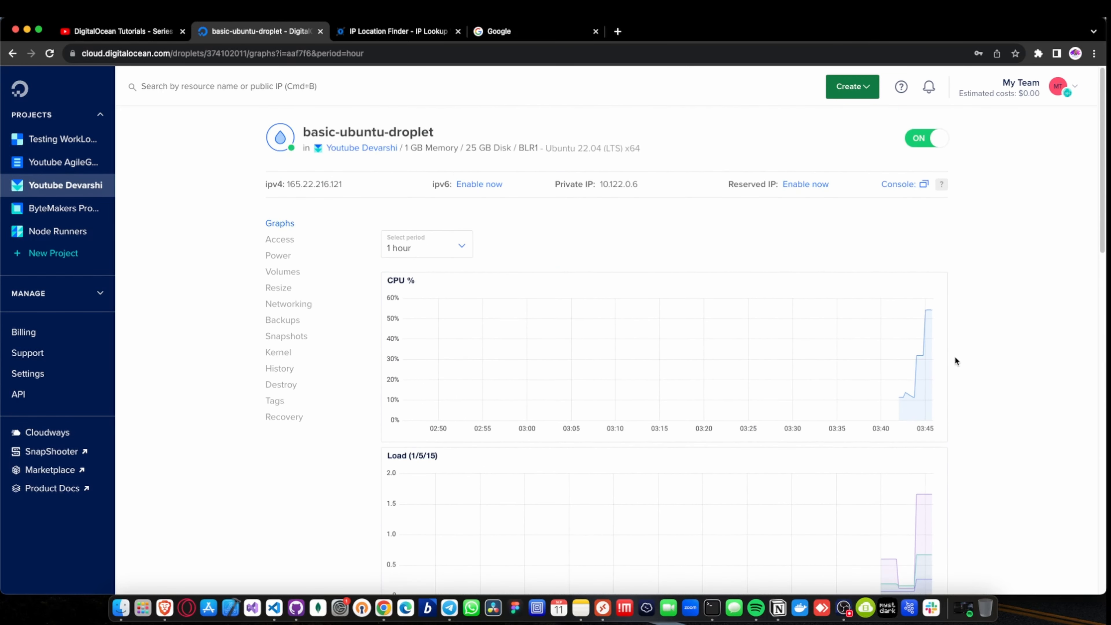